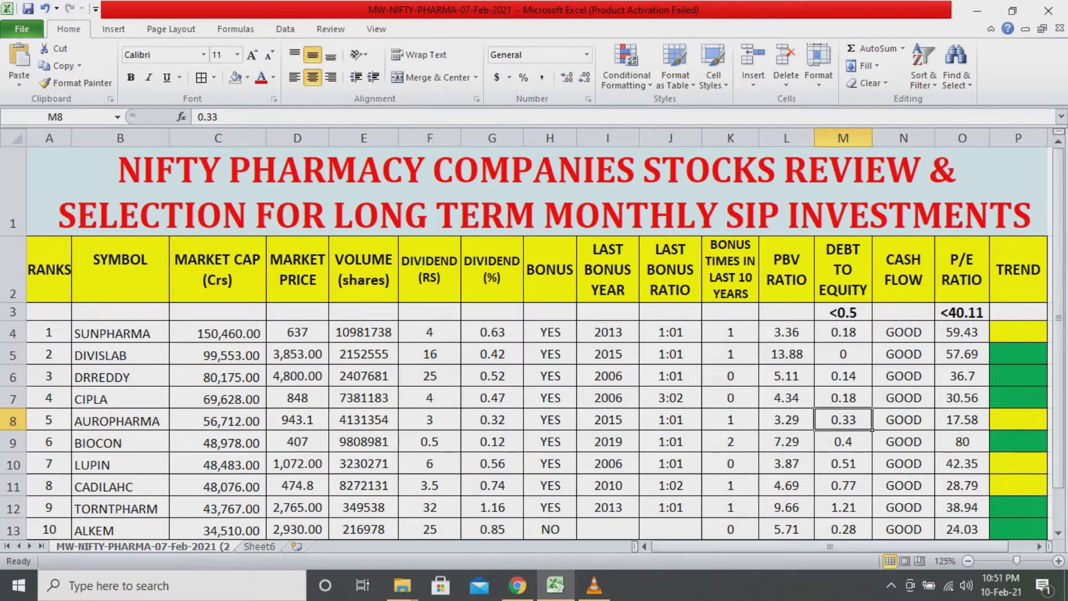
# Examine the Ranks column and go through the company symbols from SUNPHARMA down to TORNTPHARM
pyautogui.moveTo(49, 269); pyautogui.dragTo(71, 534)
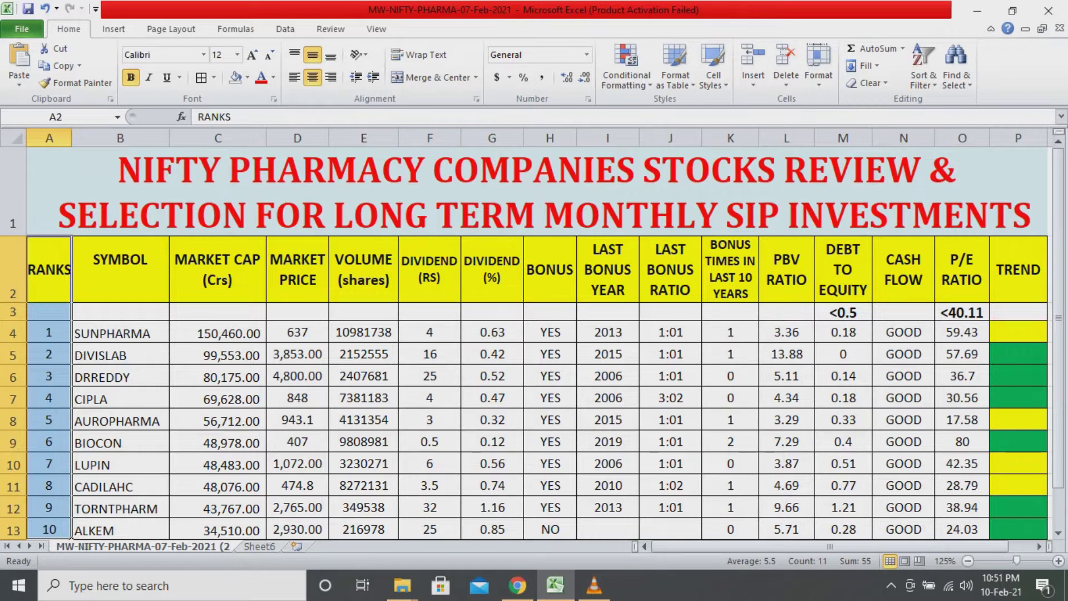
pyautogui.moveTo(119, 332); pyautogui.dragTo(119, 529)
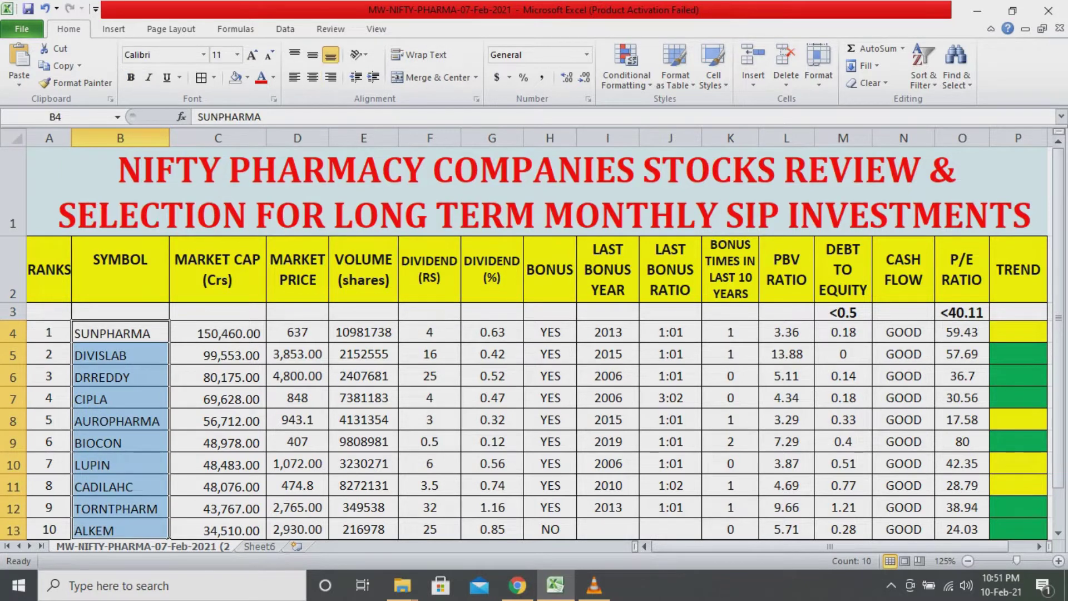
pyautogui.click(120, 332)
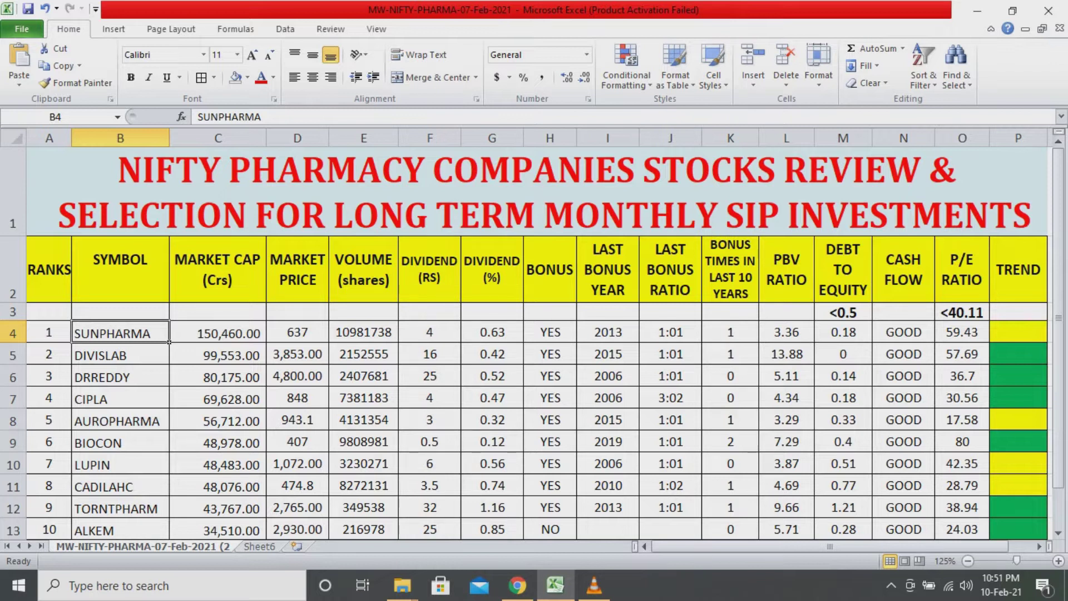
pyautogui.click(120, 354)
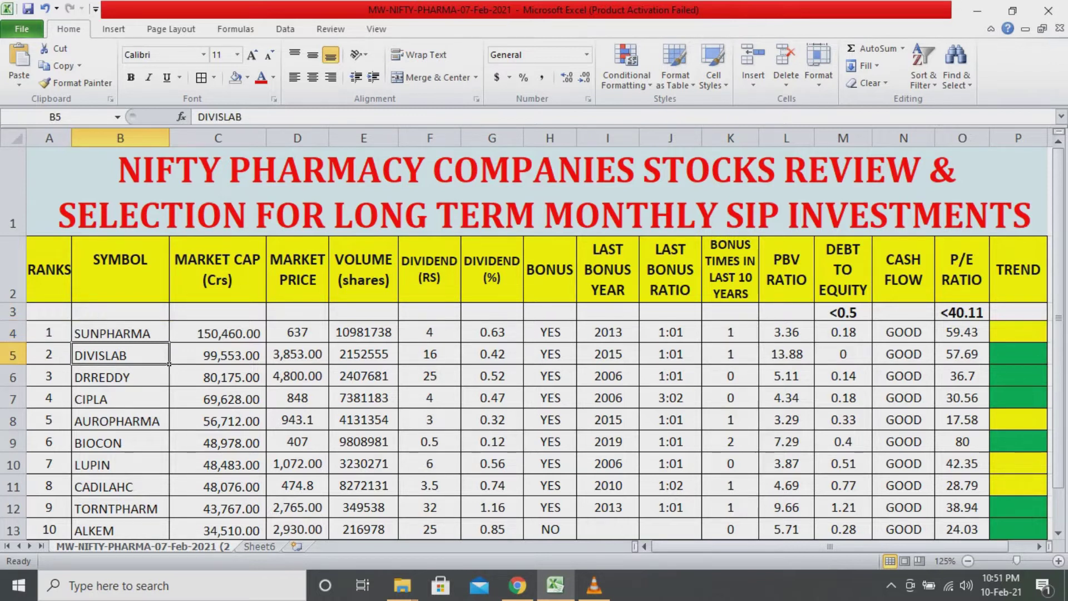
pyautogui.click(119, 376)
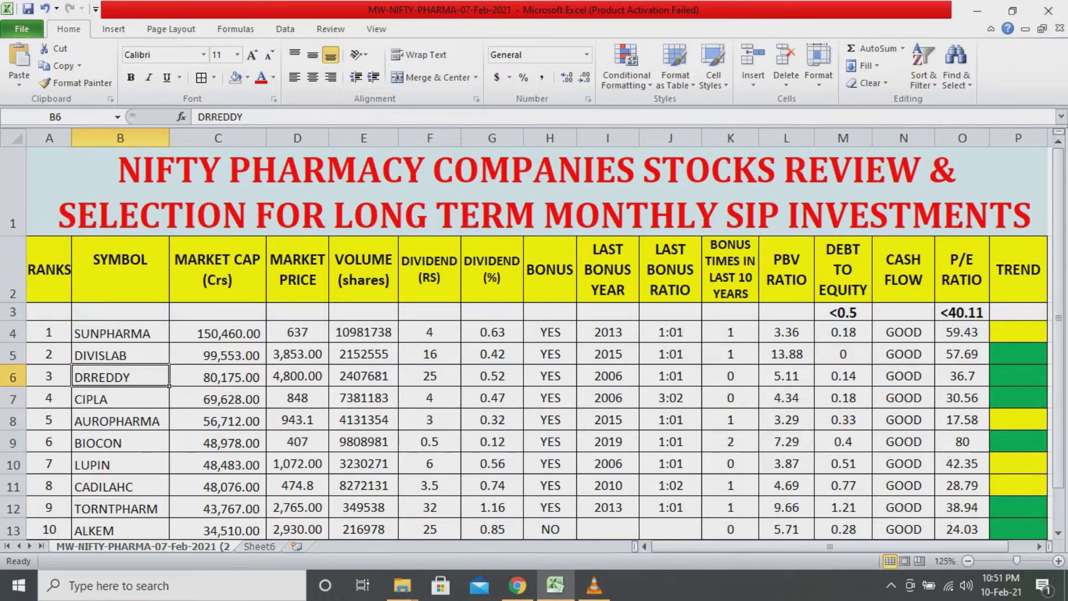
pyautogui.click(120, 421)
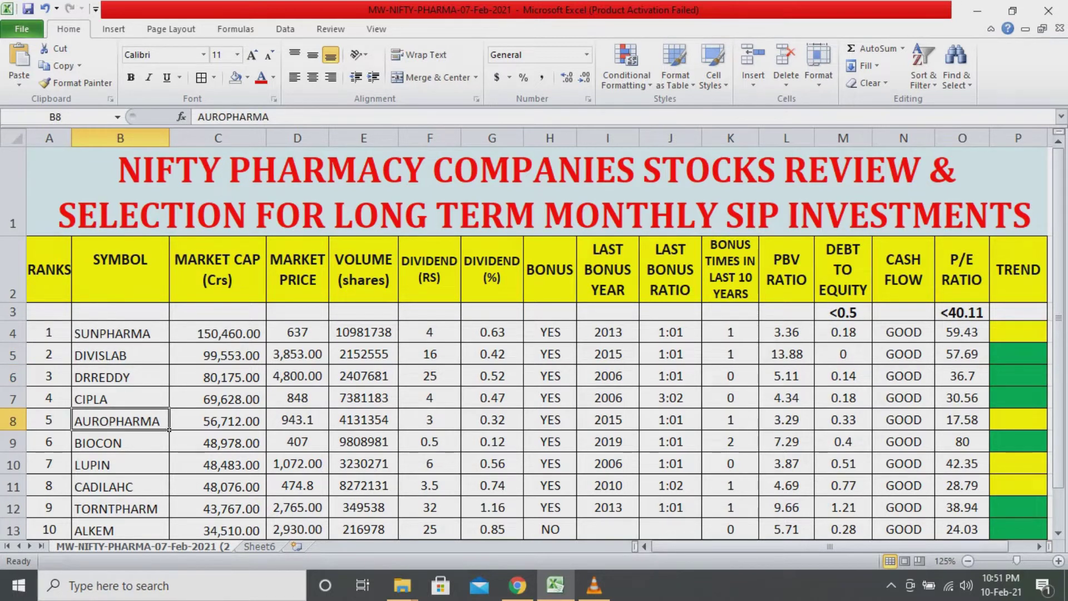
pyautogui.click(119, 443)
pyautogui.click(120, 464)
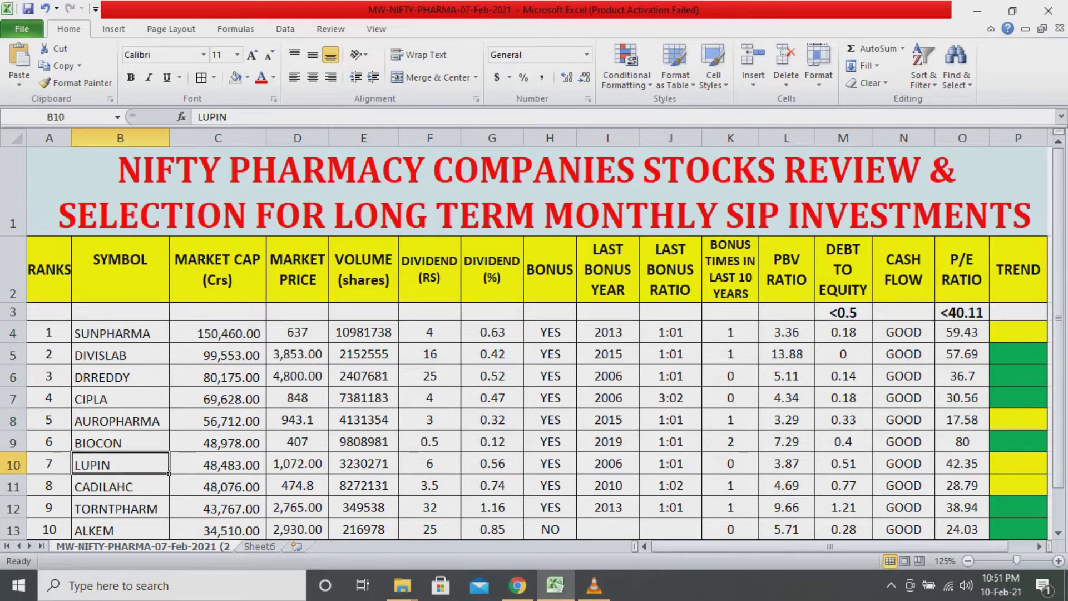
pyautogui.click(120, 508)
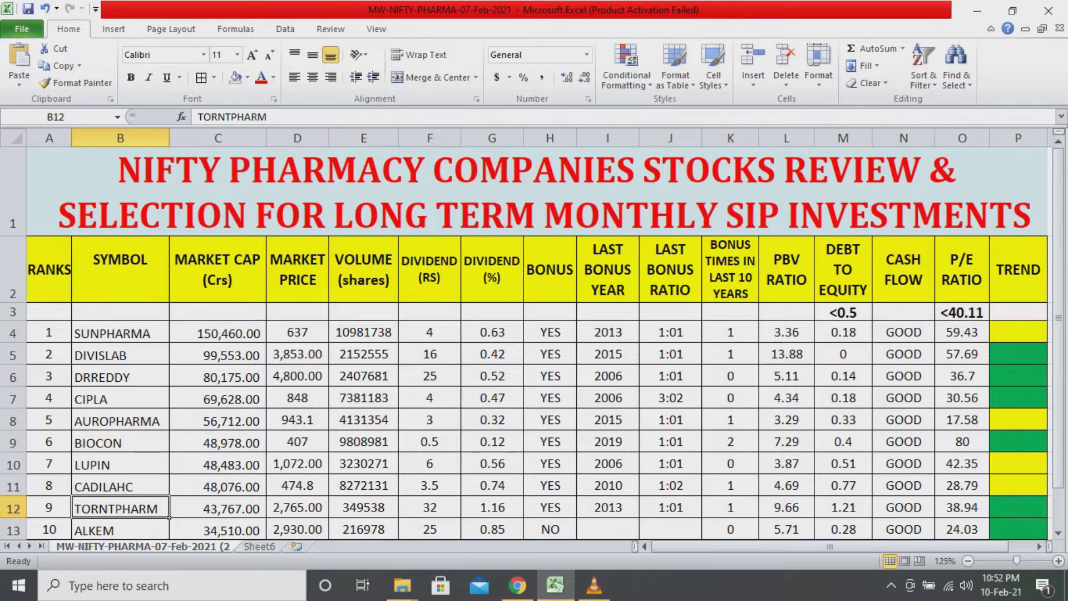
# Examine the Market Cap figures of all ten companies, starting with SUNPHARMA, DIVISLAB and DRREDDY, and compare them with the ranks
pyautogui.click(218, 333)
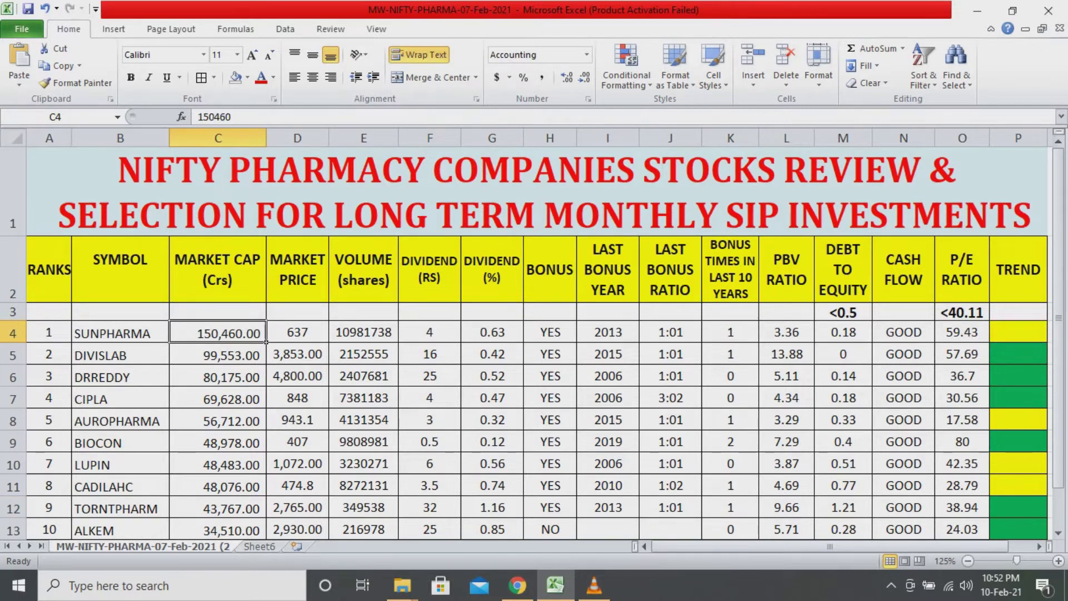
pyautogui.moveTo(218, 333); pyautogui.dragTo(218, 529)
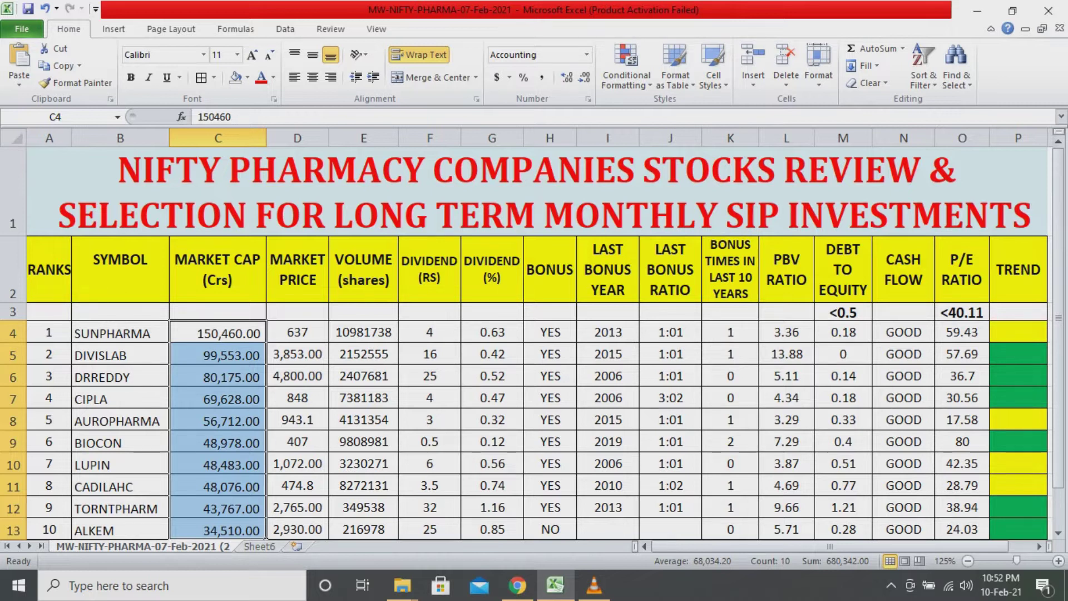
pyautogui.click(121, 333)
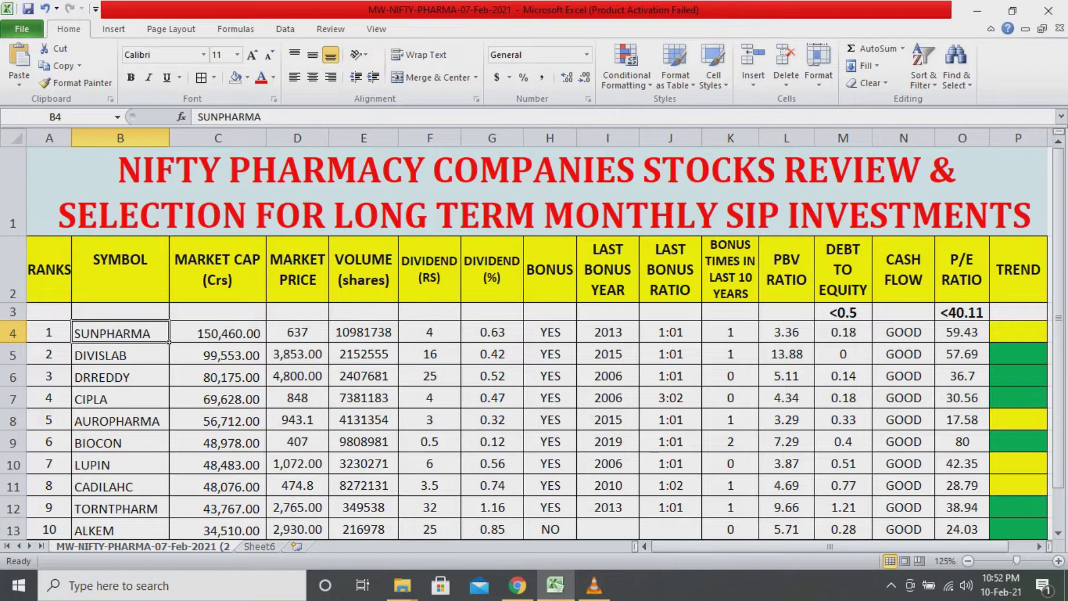
pyautogui.click(218, 332)
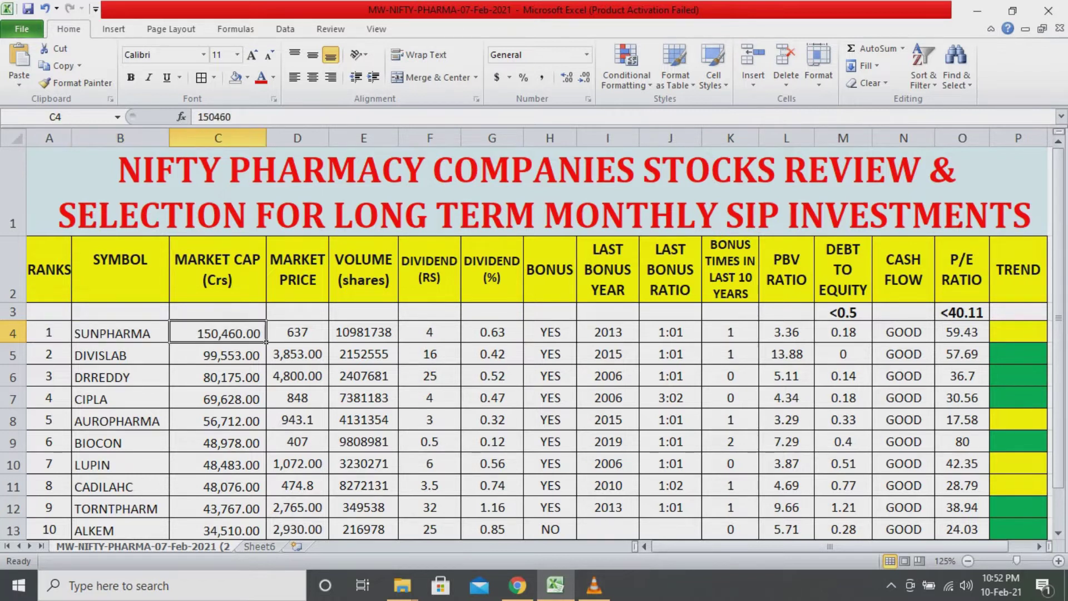
pyautogui.click(218, 354)
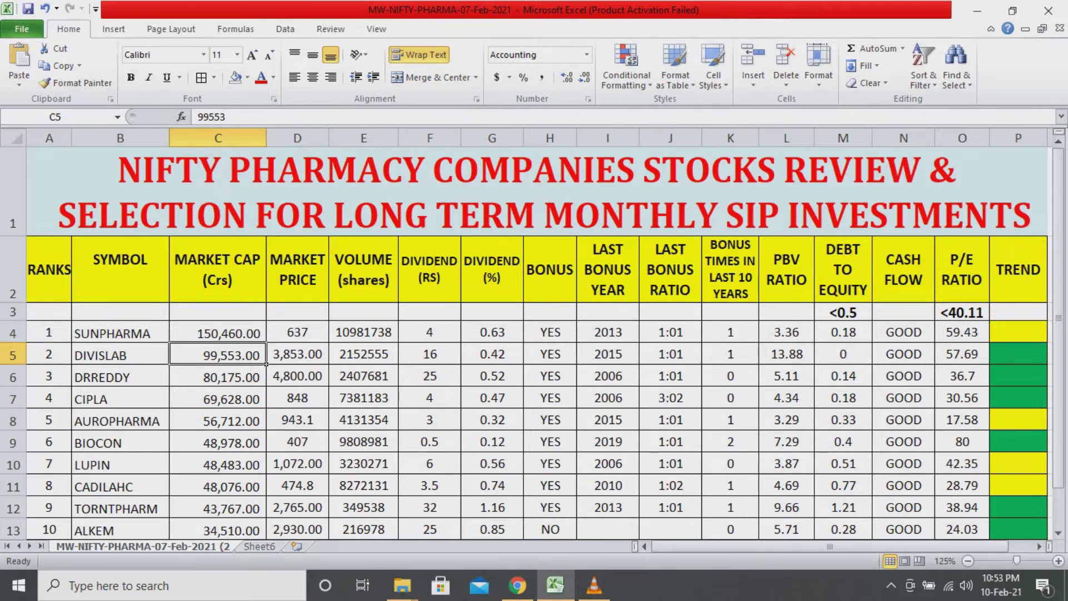
pyautogui.click(218, 376)
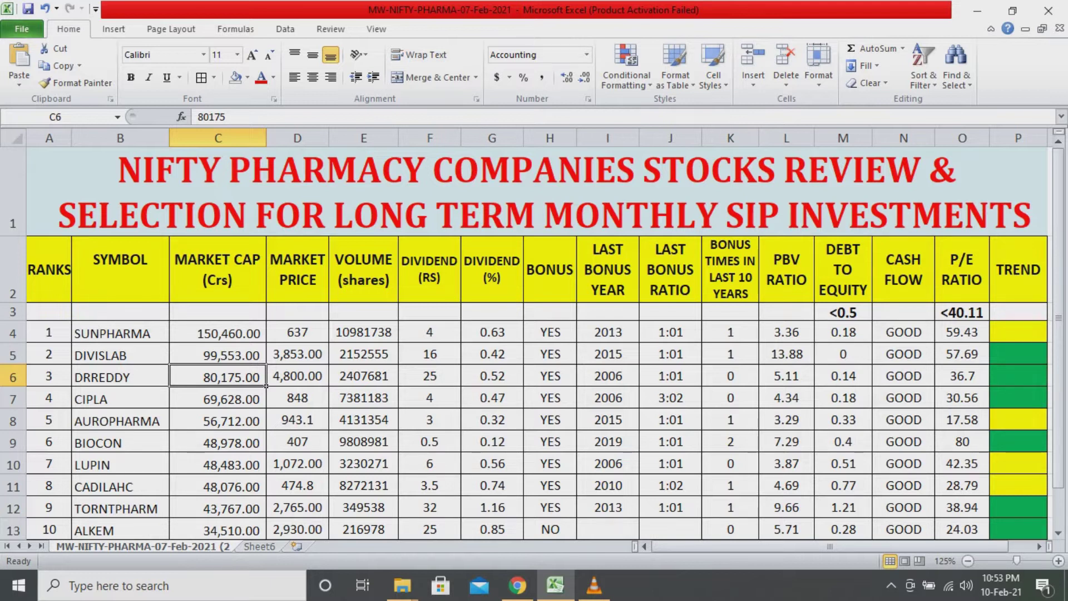
pyautogui.moveTo(49, 332); pyautogui.dragTo(49, 530)
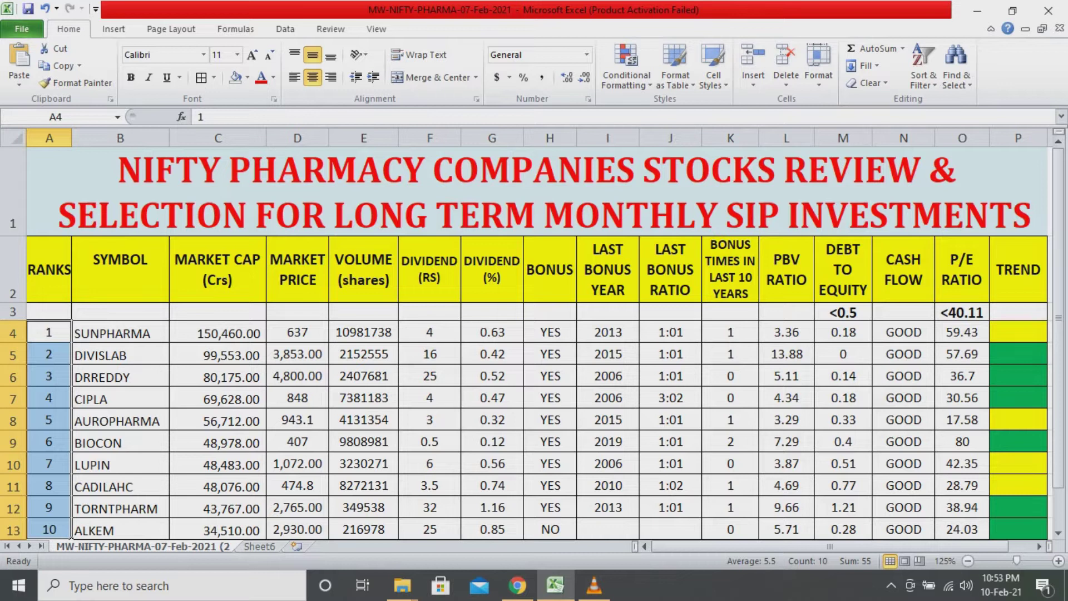
# Review the Market Price, Volume, Dividend (RS) and Dividend (%) columns for all ten companies by highlighting each in turn
pyautogui.moveTo(298, 332); pyautogui.dragTo(298, 529)
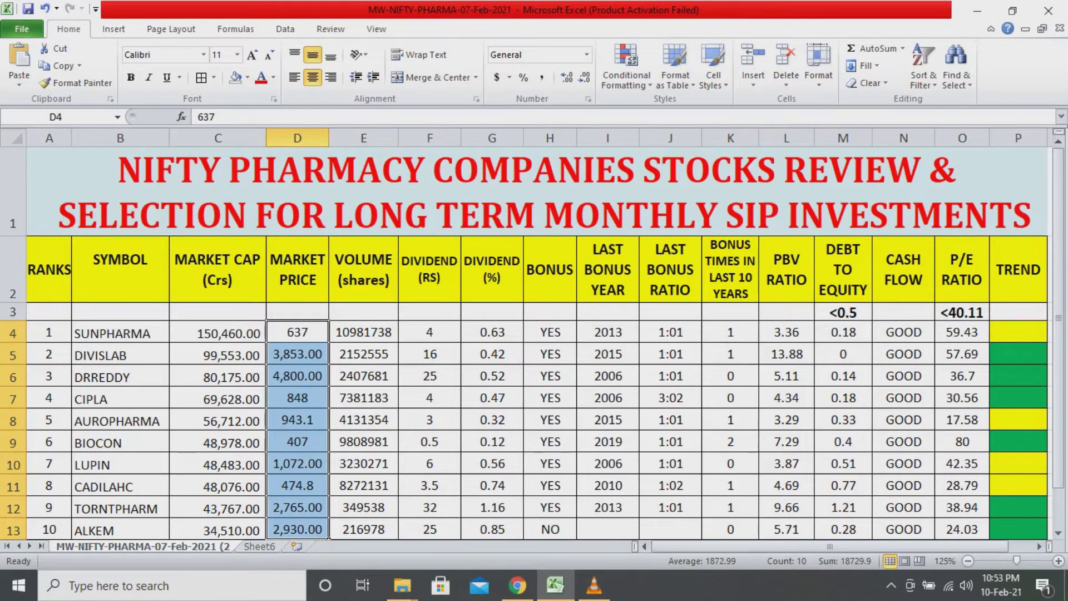
pyautogui.moveTo(364, 333); pyautogui.dragTo(364, 529)
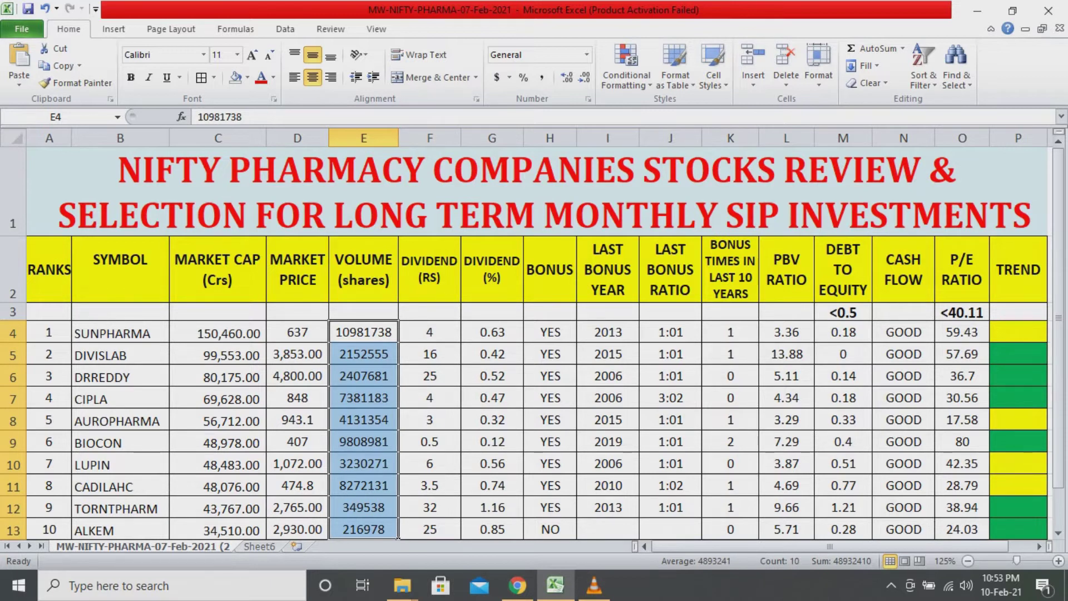
pyautogui.moveTo(429, 332); pyautogui.dragTo(430, 529)
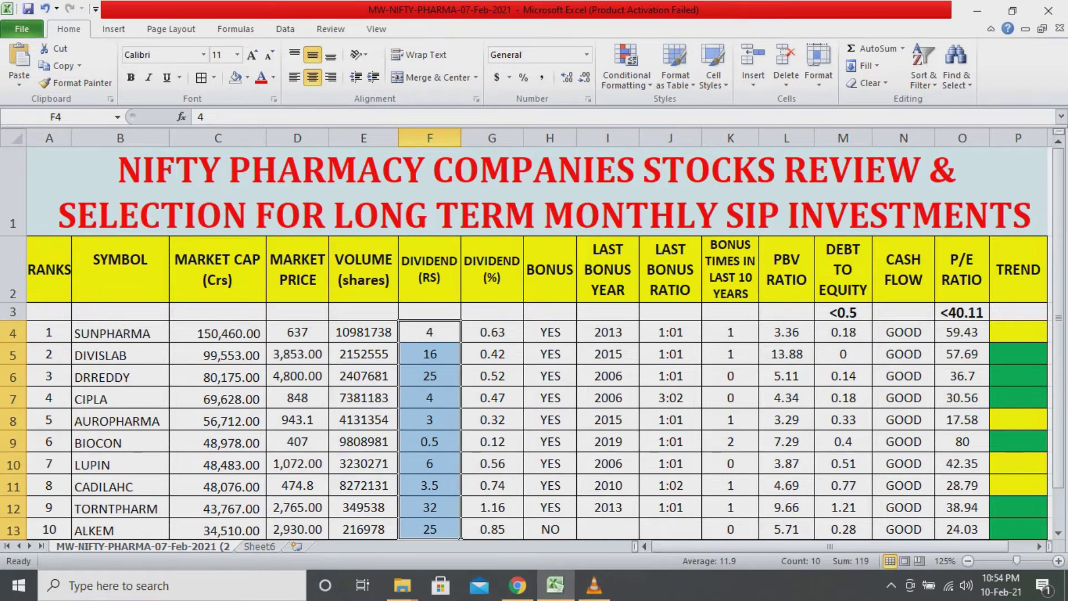
pyautogui.moveTo(492, 333); pyautogui.dragTo(492, 529)
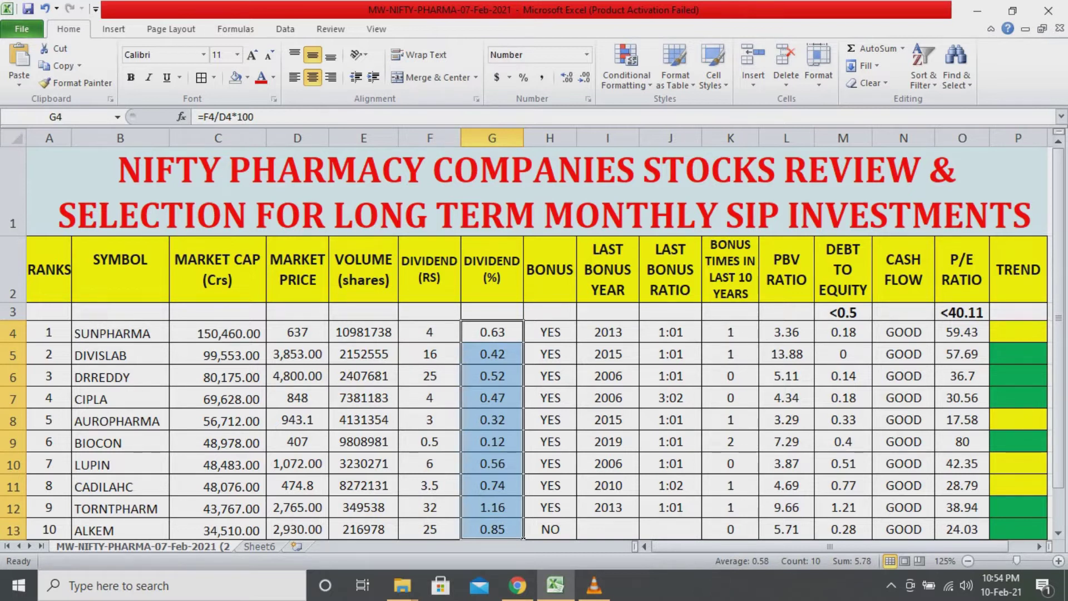
# Review the bonus history of all ten companies: Bonus, Last Bonus Year, Last Bonus Ratio and Bonus Times in Last 10 Years
pyautogui.moveTo(550, 333); pyautogui.dragTo(550, 529)
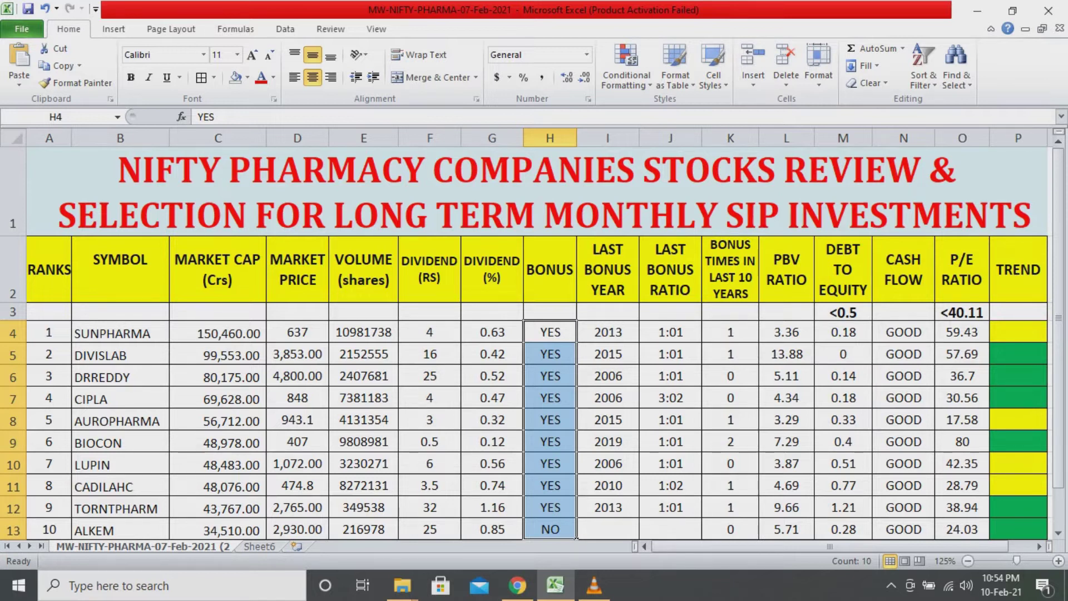
pyautogui.moveTo(608, 332); pyautogui.dragTo(608, 529)
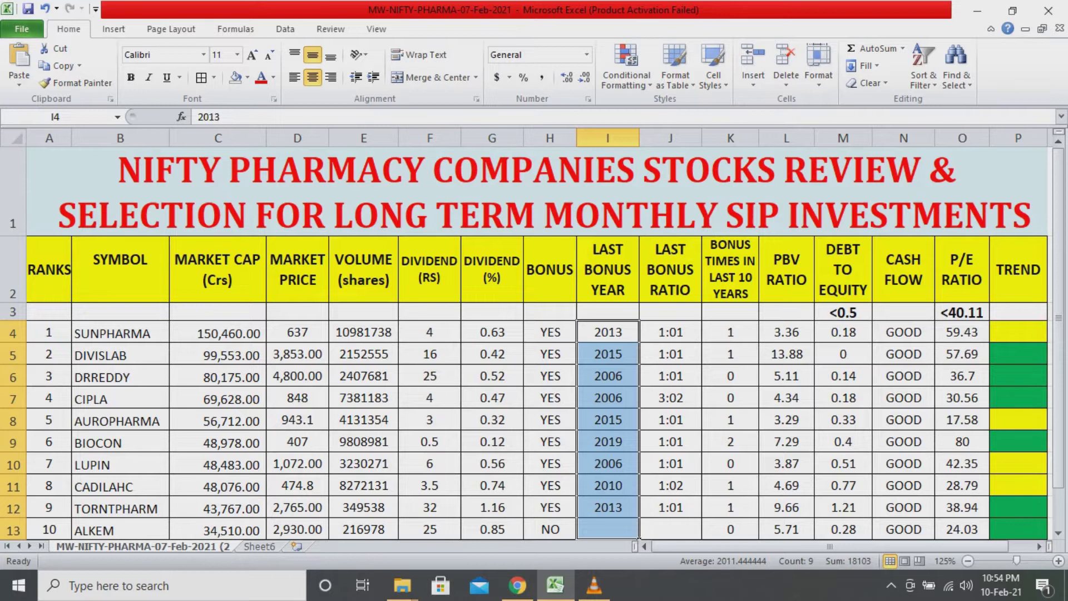
pyautogui.moveTo(671, 333); pyautogui.dragTo(670, 530)
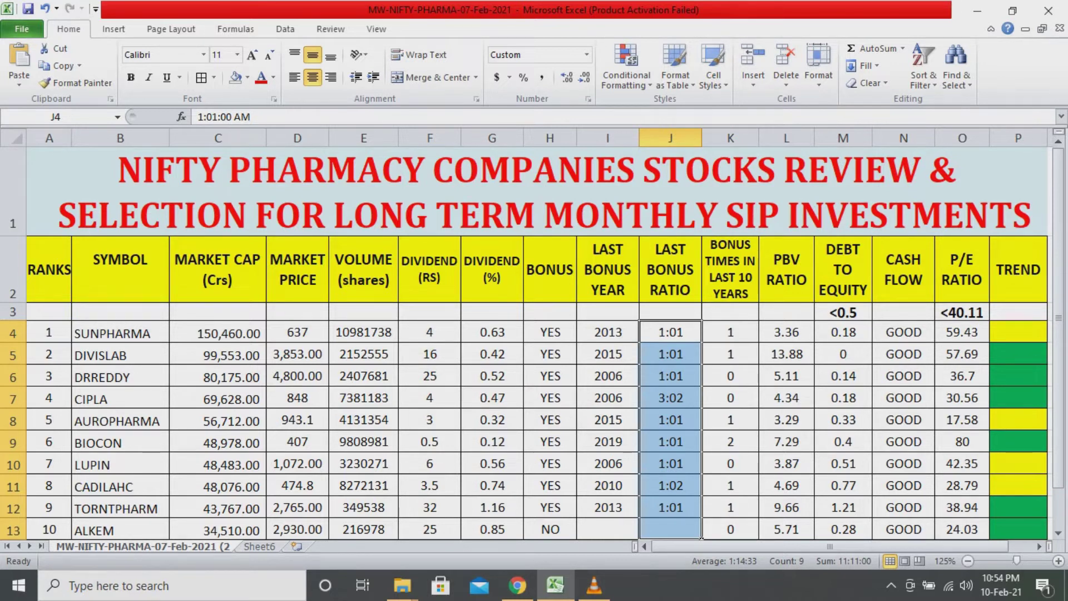
pyautogui.click(730, 333)
pyautogui.moveTo(730, 398); pyautogui.dragTo(730, 529)
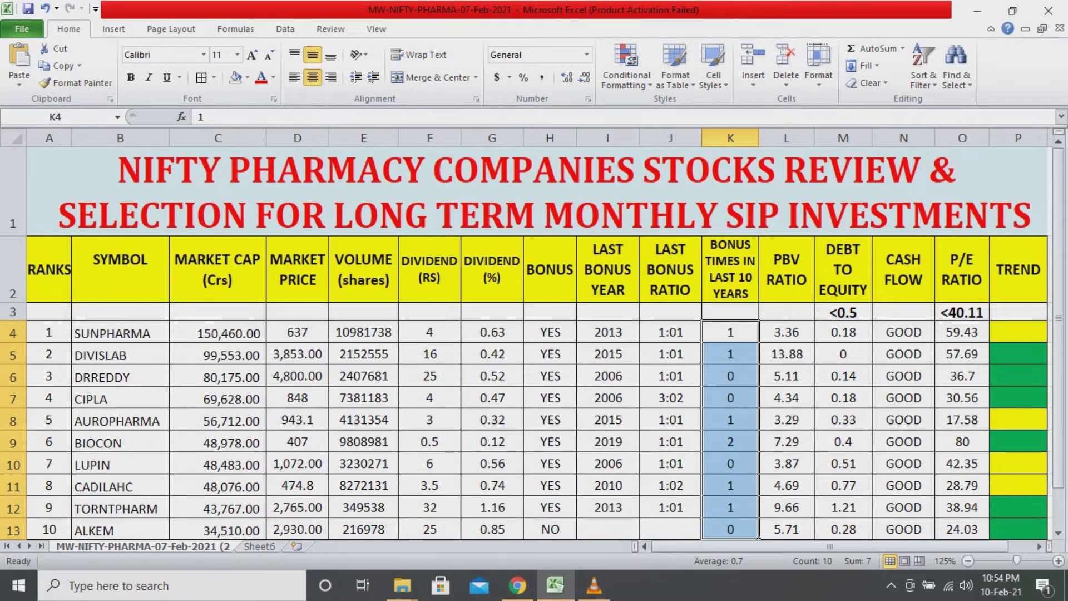
# Highlight the PBV Ratio column from its header down to ALKEM to examine the ratios
pyautogui.click(786, 269)
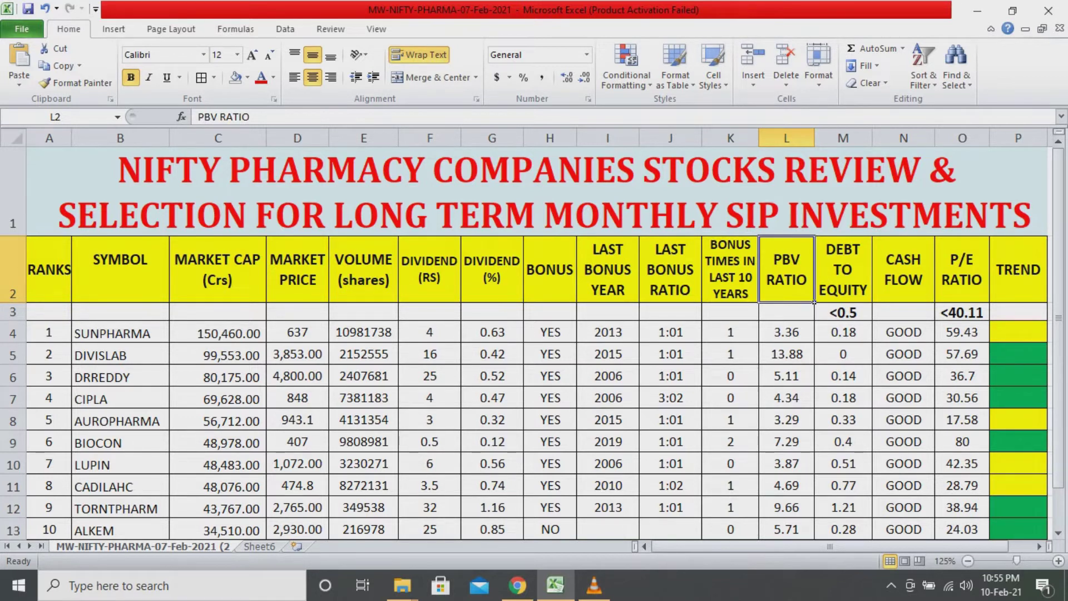
pyautogui.hotkey('shift', 'Down')
pyautogui.hotkey('shift', 'Down')
pyautogui.hotkey('shift', 'Down')
pyautogui.hotkey('shift', 'Down')
pyautogui.hotkey('shift', 'Down')
pyautogui.hotkey('shift', 'Down')
pyautogui.hotkey('shift', 'Down')
pyautogui.hotkey('shift', 'Down')
pyautogui.hotkey('shift', 'Down')
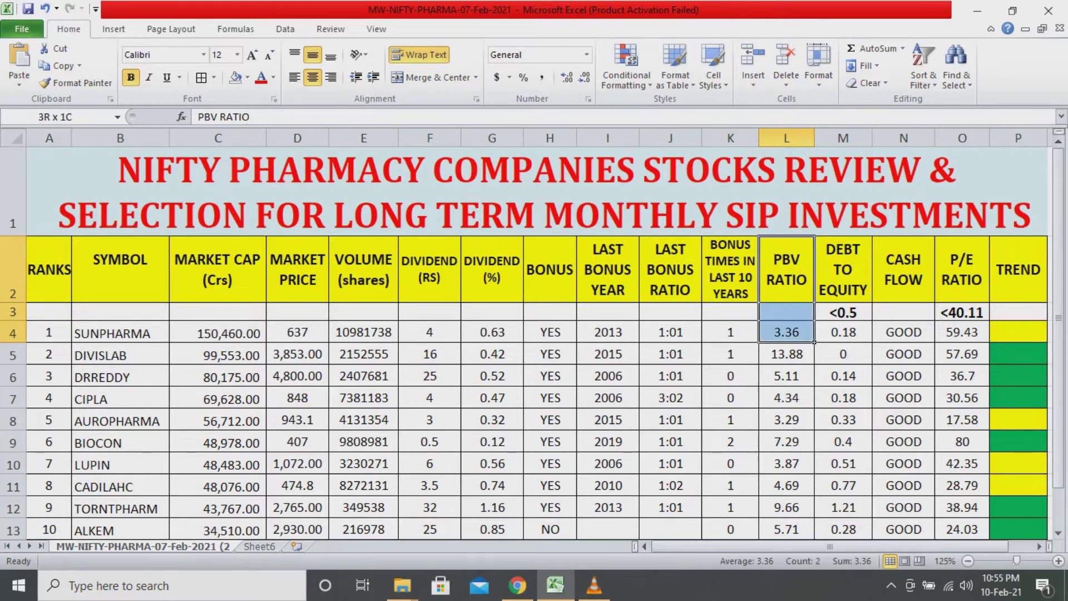
pyautogui.hotkey('shift', 'Down')
pyautogui.hotkey('shift', 'Down')
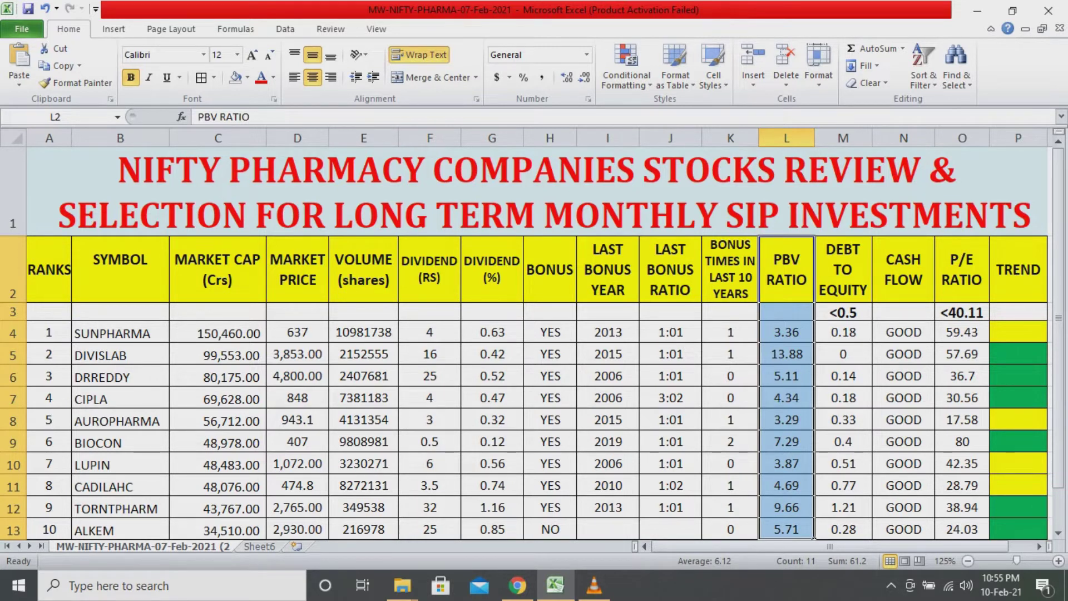
# Examine the Debt to Equity column from its header down to ALKEM, singling out the LUPIN and CADILAHC values
pyautogui.press('Right')
pyautogui.hotkey('shift', 'Down')
pyautogui.hotkey('shift', 'Down')
pyautogui.hotkey('shift', 'Down')
pyautogui.hotkey('shift', 'Down')
pyautogui.hotkey('shift', 'Down')
pyautogui.hotkey('shift', 'Down')
pyautogui.hotkey('shift', 'Down')
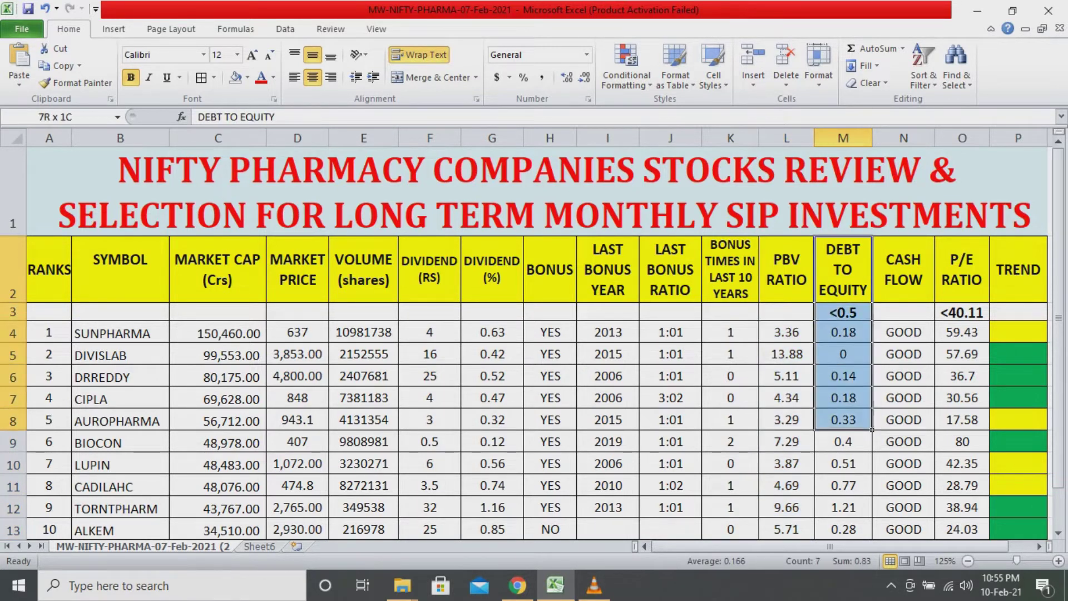
pyautogui.click(843, 463)
pyautogui.hotkey('shift', 'Down')
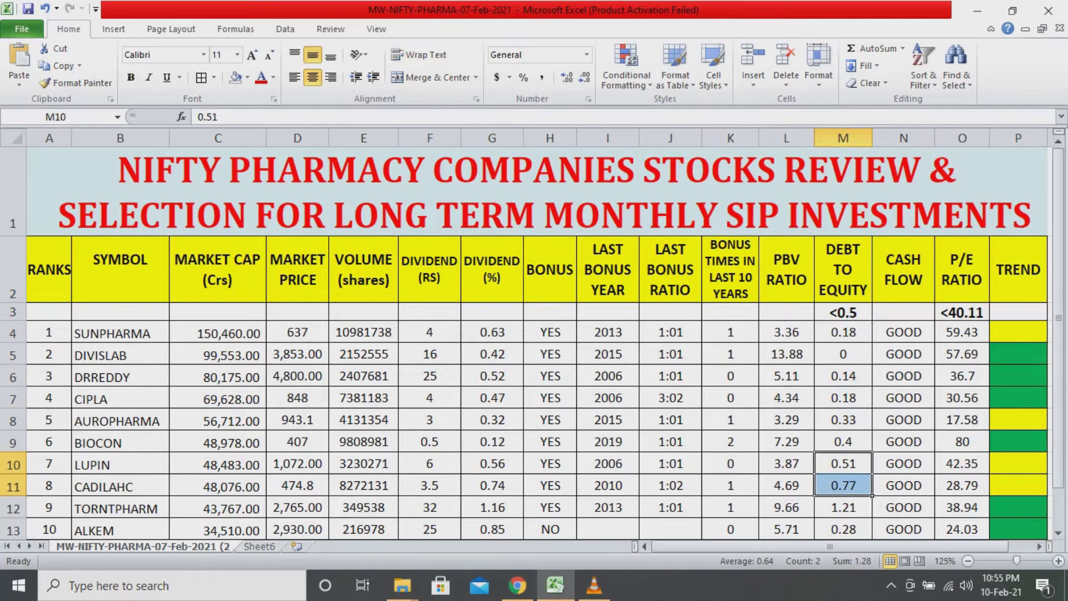
pyautogui.click(843, 269)
pyautogui.hotkey('shift', 'Down')
pyautogui.hotkey('shift', 'Down')
pyautogui.hotkey('shift', 'Down')
pyautogui.hotkey('shift', 'Down')
pyautogui.hotkey('shift', 'Down')
pyautogui.hotkey('shift', 'Down')
pyautogui.hotkey('shift', 'Down')
pyautogui.hotkey('shift', 'Down')
pyautogui.hotkey('shift', 'Down')
pyautogui.hotkey('shift', 'Down')
pyautogui.hotkey('shift', 'Down')
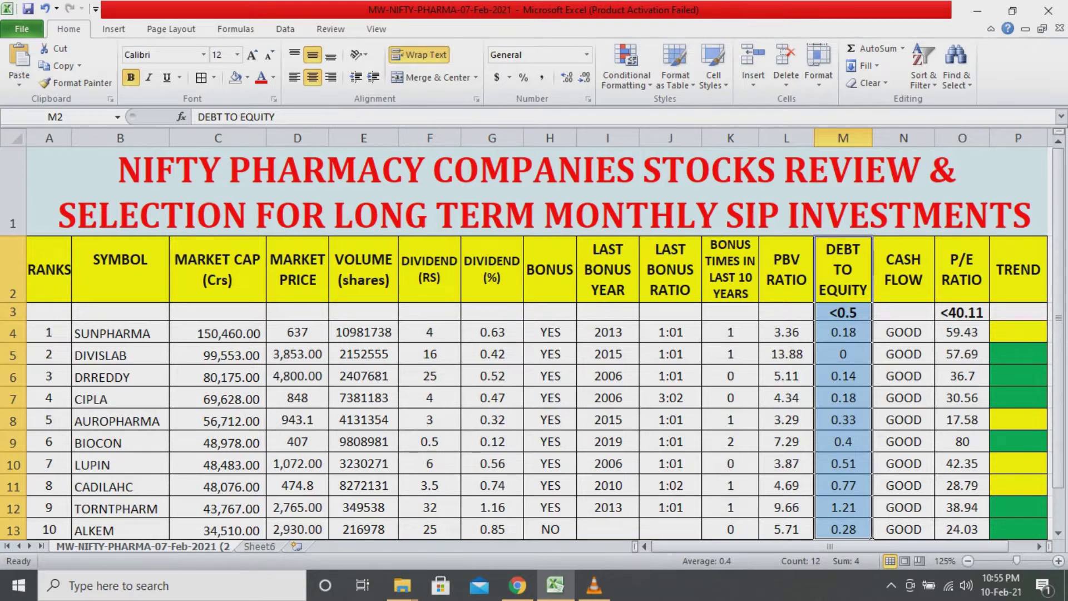
# Highlight the Cash Flow ratings of all companies from SUNPHARMA to ALKEM for review
pyautogui.moveTo(903, 269); pyautogui.dragTo(904, 508)
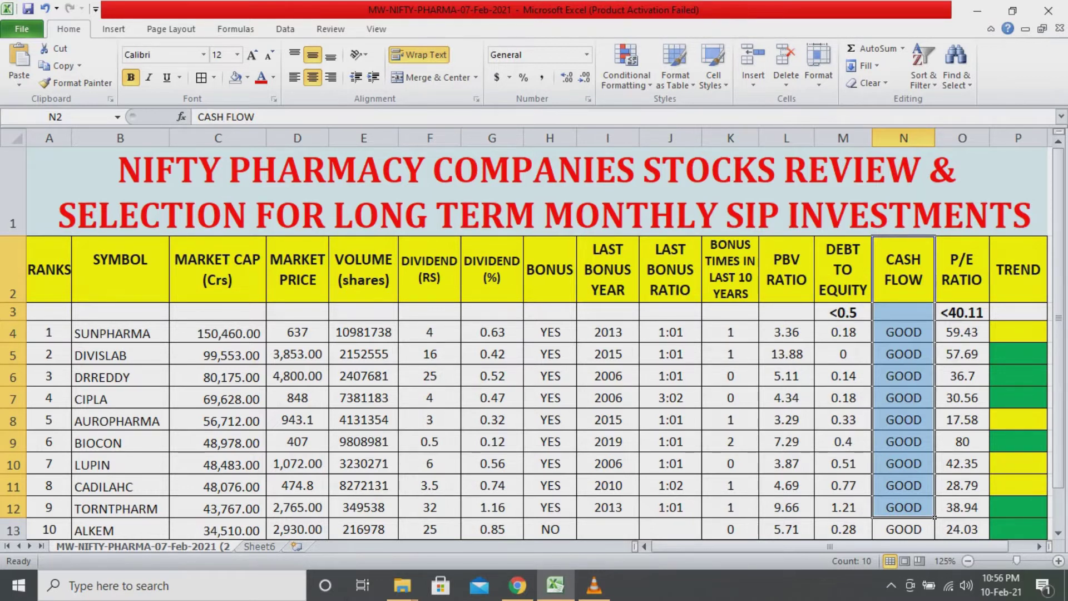
pyautogui.click(903, 332)
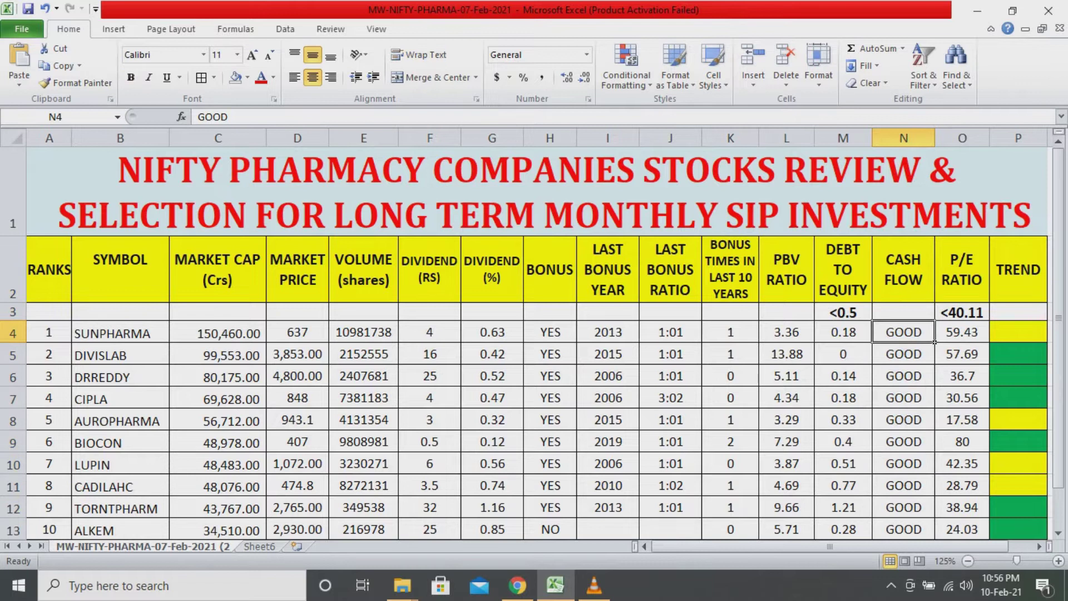
pyautogui.moveTo(904, 332); pyautogui.dragTo(903, 529)
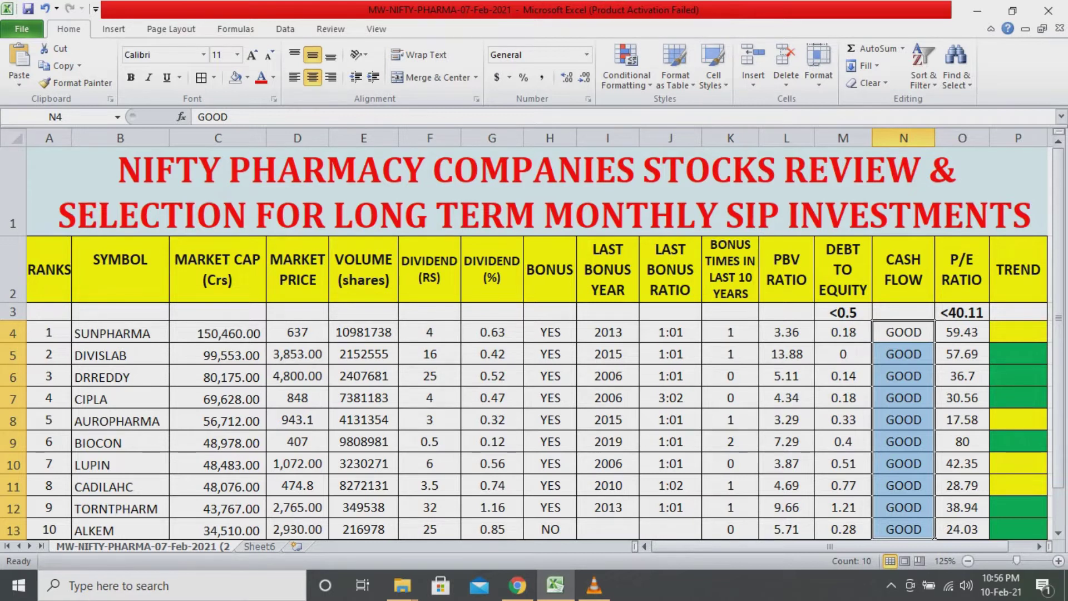
# Examine the P/E ratios with their limit in row 3, the Trend colours, and CIPLA's P/E ratio
pyautogui.moveTo(962, 333); pyautogui.dragTo(962, 529)
pyautogui.click(962, 312)
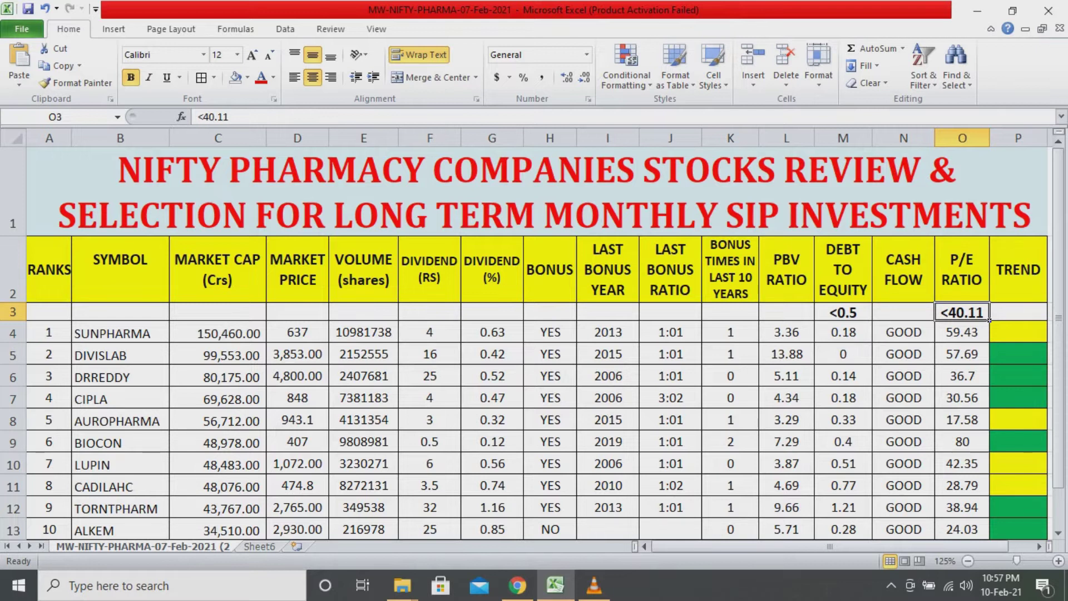
pyautogui.click(1018, 313)
pyautogui.moveTo(1018, 312); pyautogui.dragTo(1021, 509)
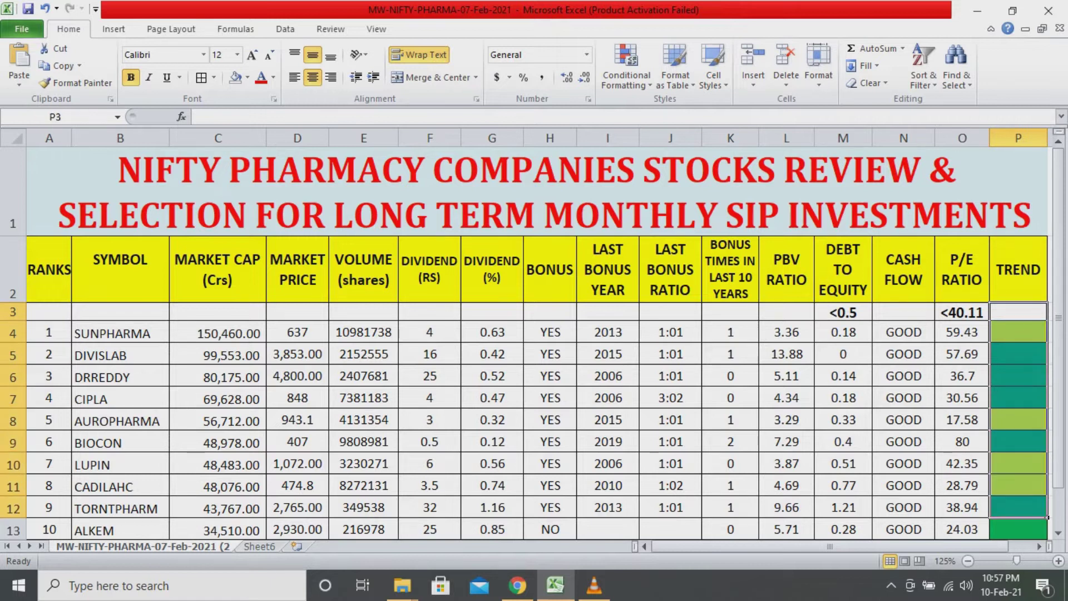
pyautogui.click(962, 398)
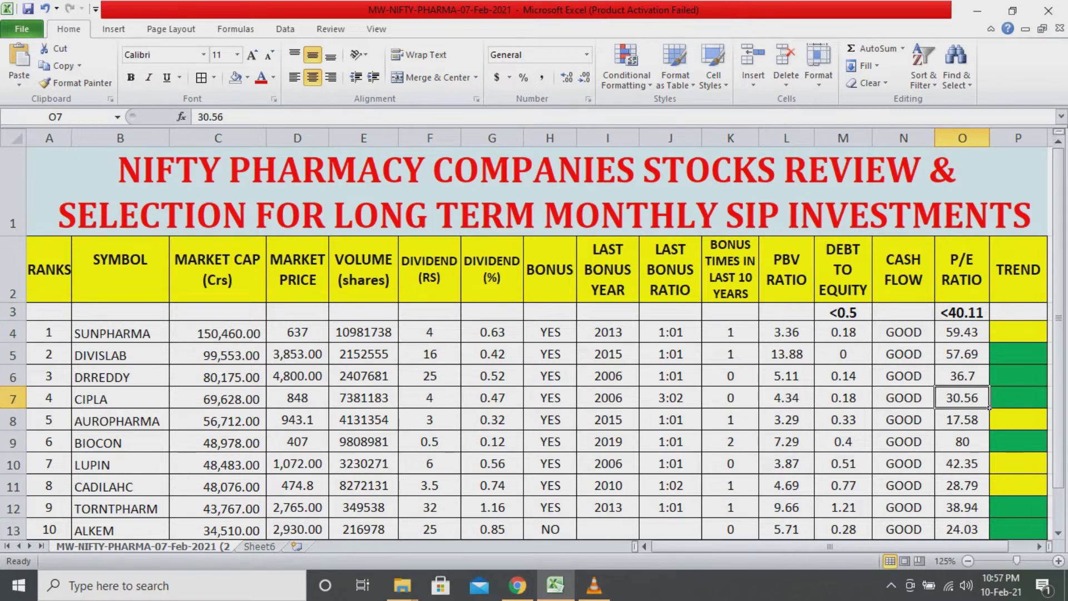
# Examine the Trend colours of DIVISLAB and SUNPHARMA in the Trend column
pyautogui.click(1019, 354)
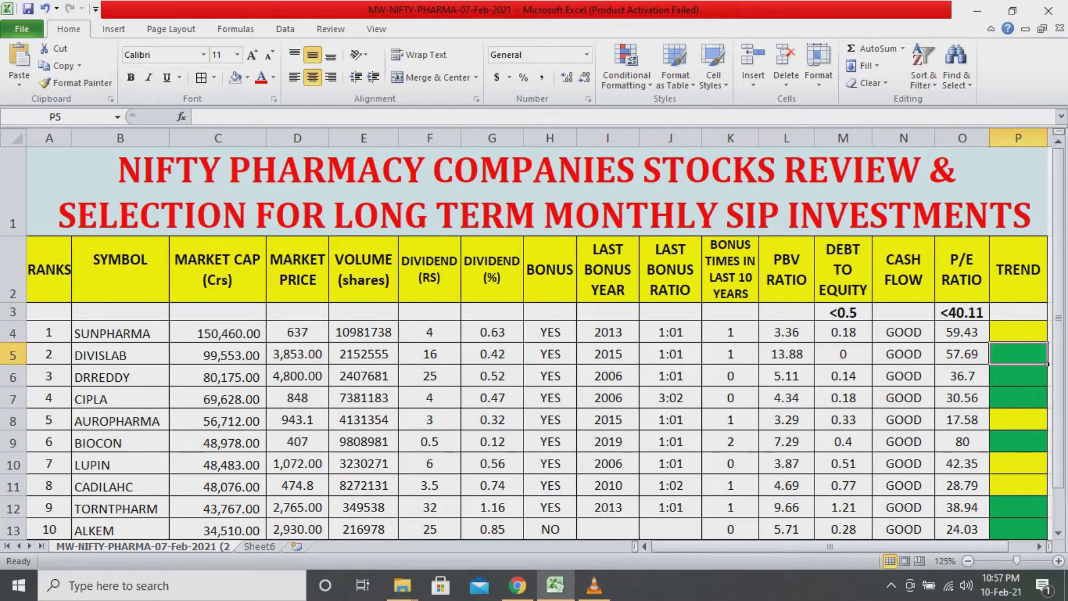
pyautogui.click(1019, 332)
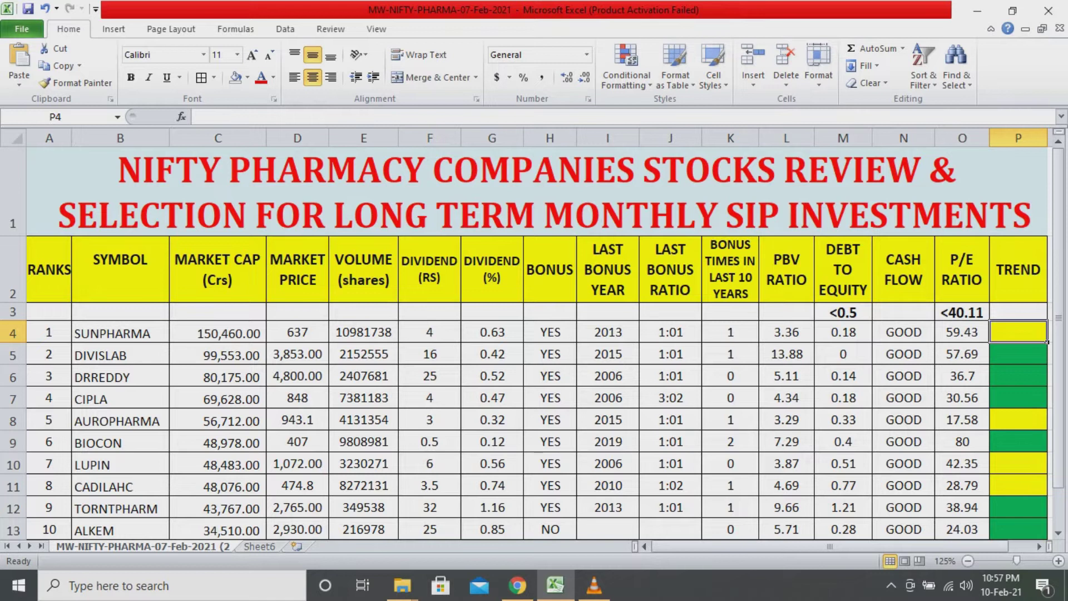
pyautogui.click(1018, 353)
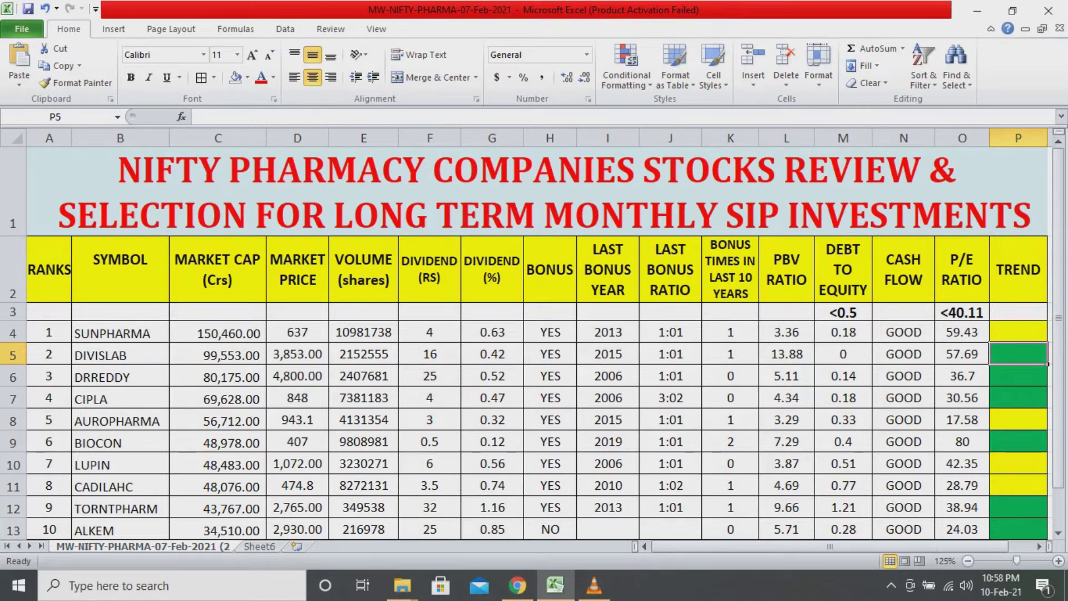
# Fill the Debt to Equity cells of CADILAHC and TORNTPHARM with red
pyautogui.click(843, 485)
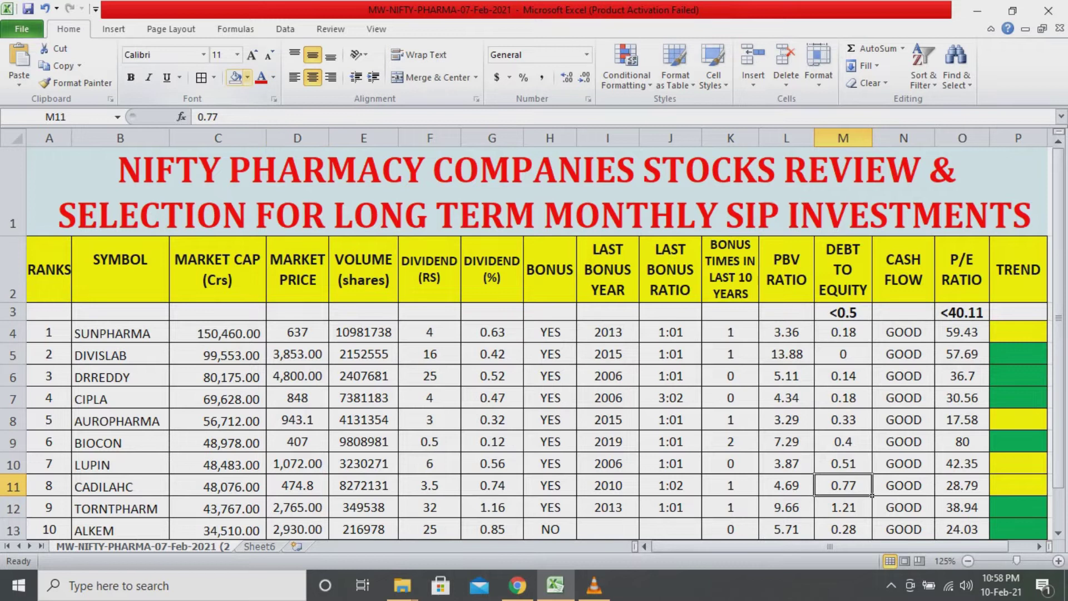
pyautogui.click(247, 77)
pyautogui.click(247, 191)
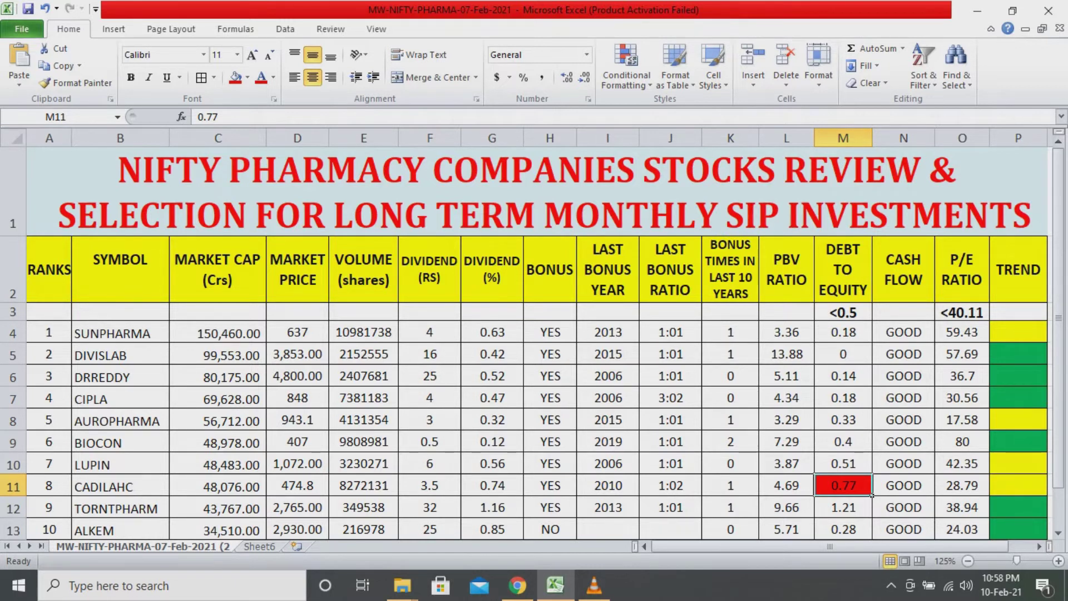
pyautogui.click(844, 507)
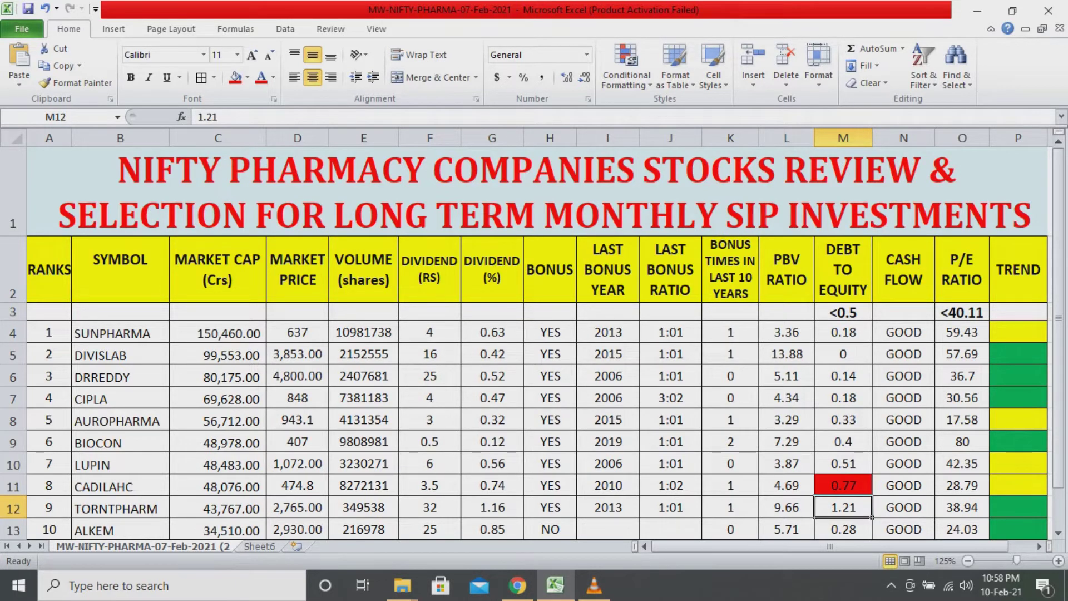
pyautogui.click(235, 77)
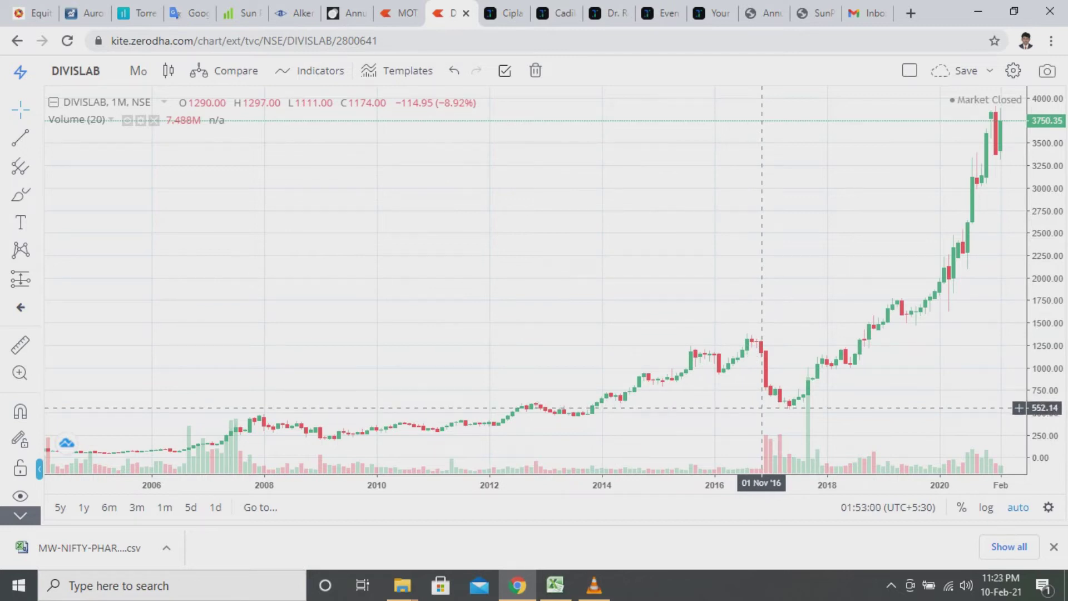
# Mark the DIVISLAB monthly chart with Brush strokes, tracing and circling the 2016–2017 fall, extending a wavy decline toward 2020, and marking the low and recovery
pyautogui.click(762, 408)
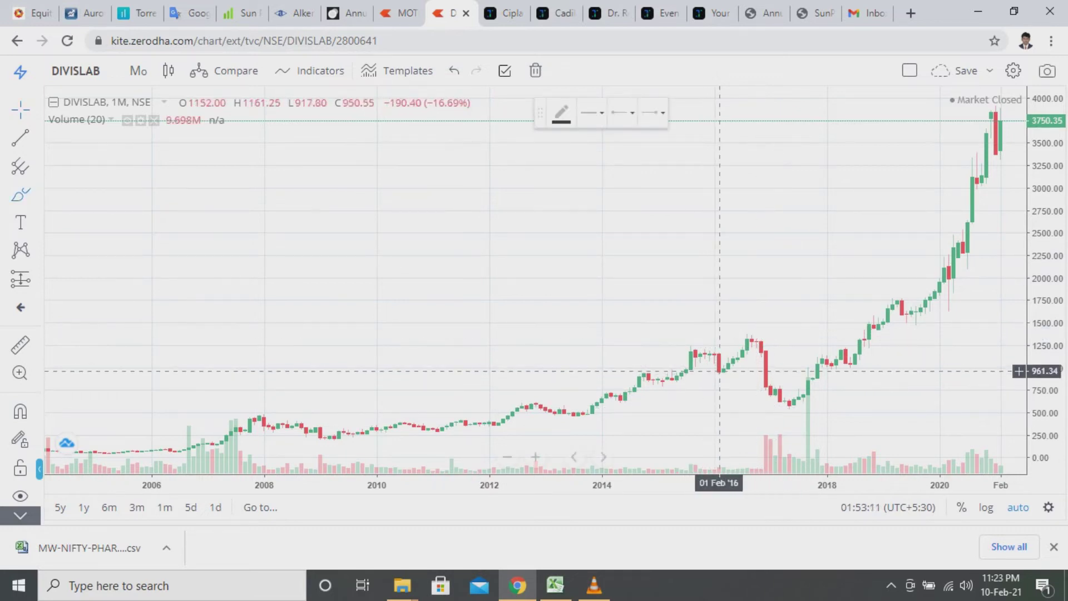
pyautogui.click(724, 369)
pyautogui.moveTo(724, 369)
pyautogui.mouseDown()
pyautogui.moveTo(757, 338)
pyautogui.moveTo(785, 401)
pyautogui.mouseUp()
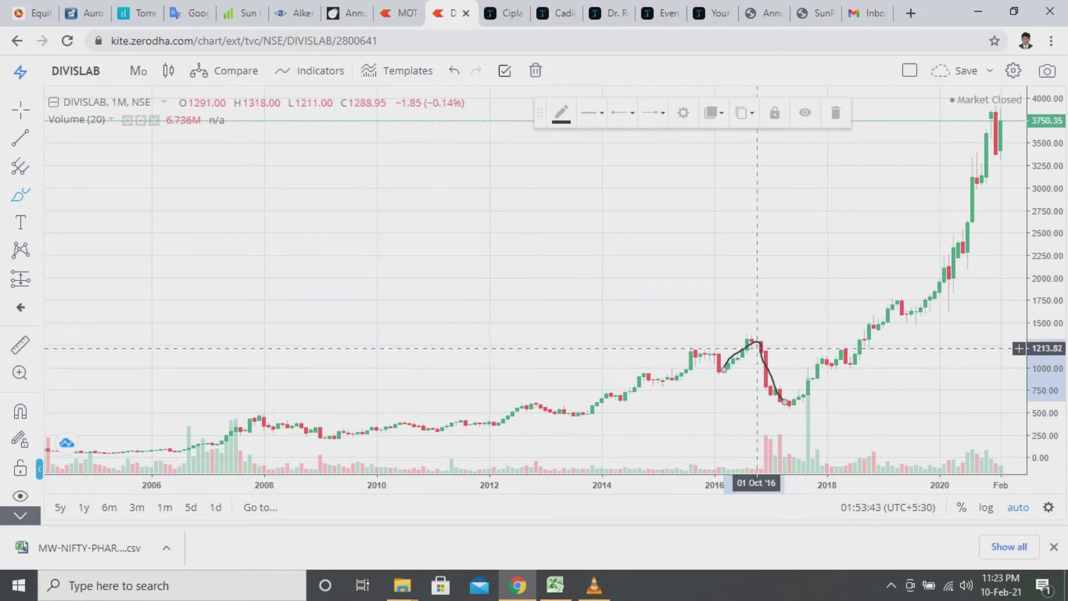
pyautogui.moveTo(784, 401)
pyautogui.mouseDown()
pyautogui.moveTo(808, 435)
pyautogui.moveTo(830, 420)
pyautogui.moveTo(846, 437)
pyautogui.moveTo(890, 429)
pyautogui.moveTo(935, 458)
pyautogui.mouseUp()
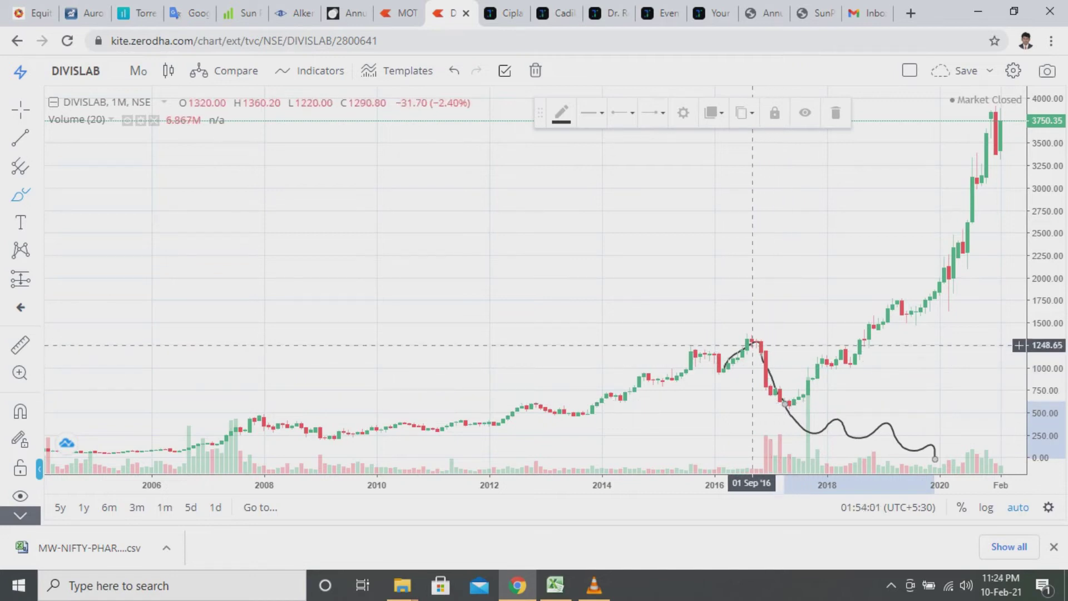
pyautogui.moveTo(758, 337)
pyautogui.mouseDown()
pyautogui.moveTo(744, 355)
pyautogui.moveTo(786, 404)
pyautogui.moveTo(791, 366)
pyautogui.moveTo(753, 333)
pyautogui.mouseUp()
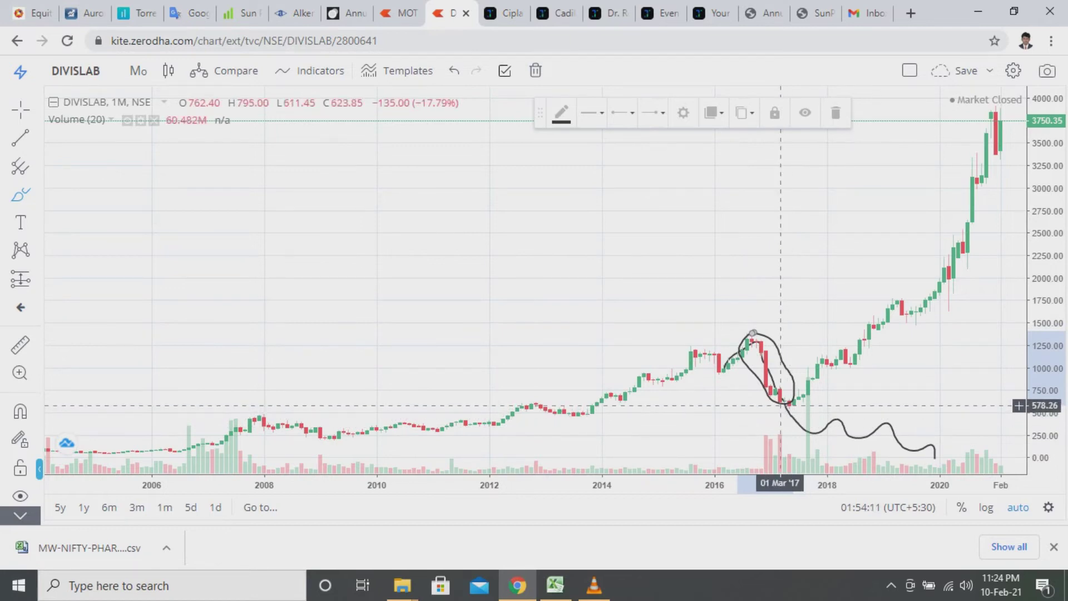
pyautogui.moveTo(785, 406); pyautogui.dragTo(861, 408)
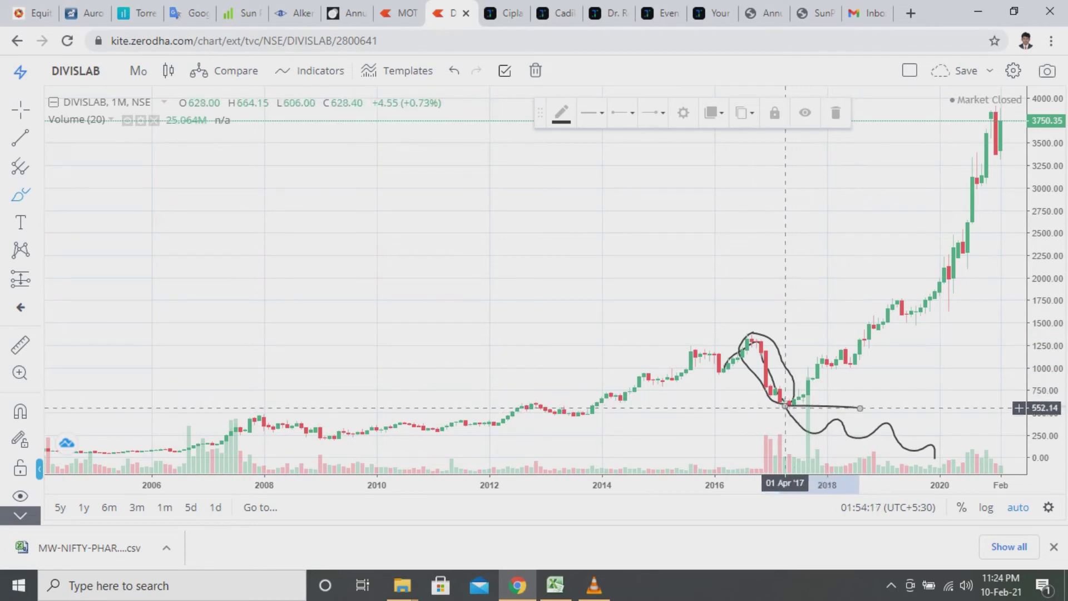
pyautogui.moveTo(813, 383)
pyautogui.mouseDown()
pyautogui.moveTo(897, 298)
pyautogui.moveTo(916, 309)
pyautogui.moveTo(964, 246)
pyautogui.mouseUp()
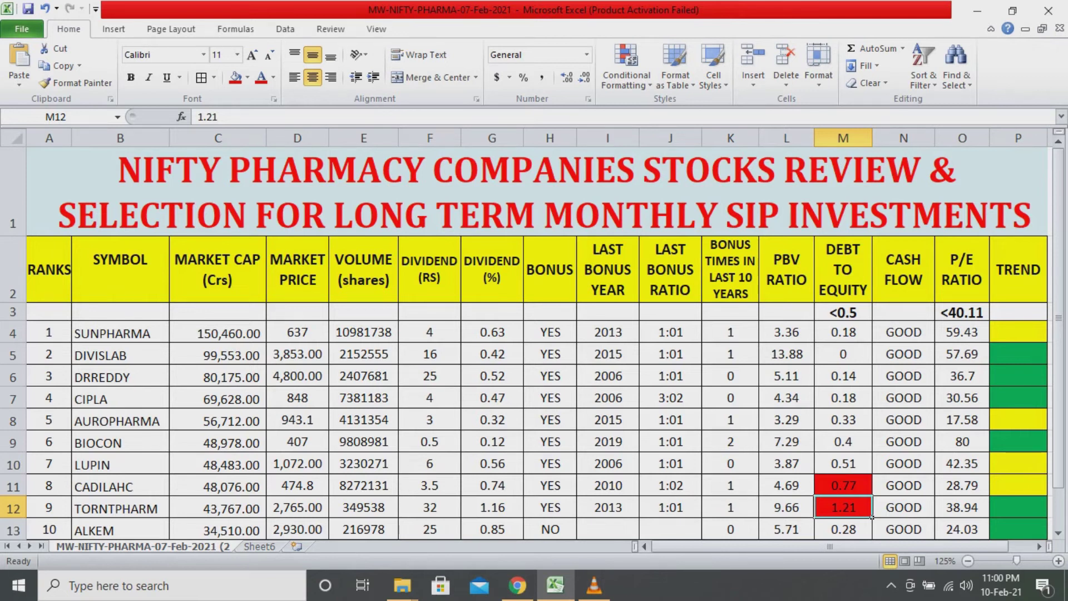
# Highlight the Cash Flow ratings from SUNPHARMA to TORNTPHARM and the whole P/E Ratio column, singling out SUNPHARMA's ratio and the row 3 limit
pyautogui.moveTo(903, 332); pyautogui.dragTo(904, 508)
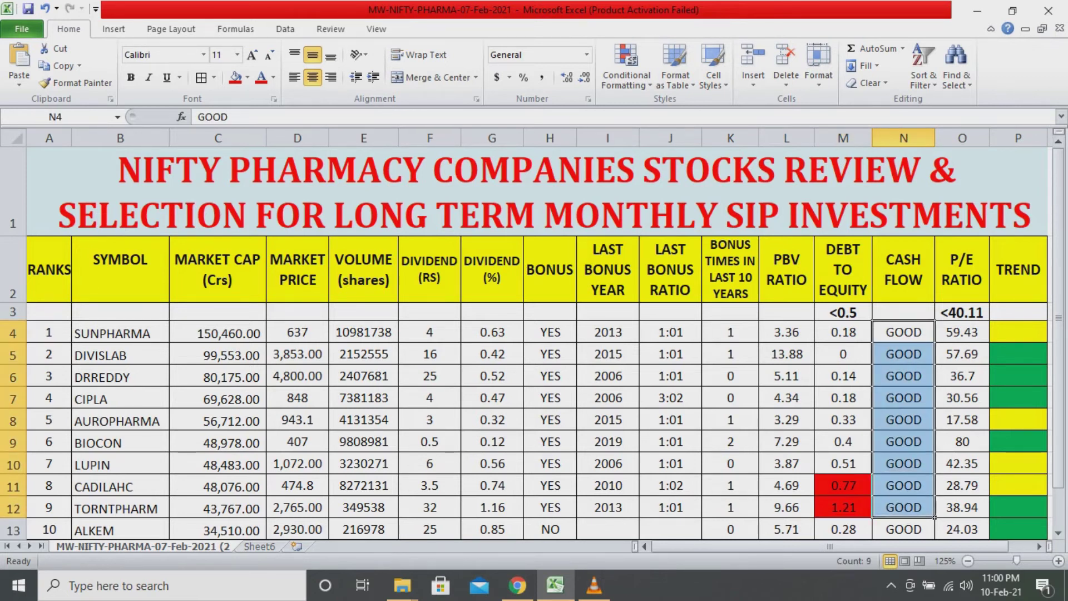
pyautogui.moveTo(962, 269); pyautogui.dragTo(962, 529)
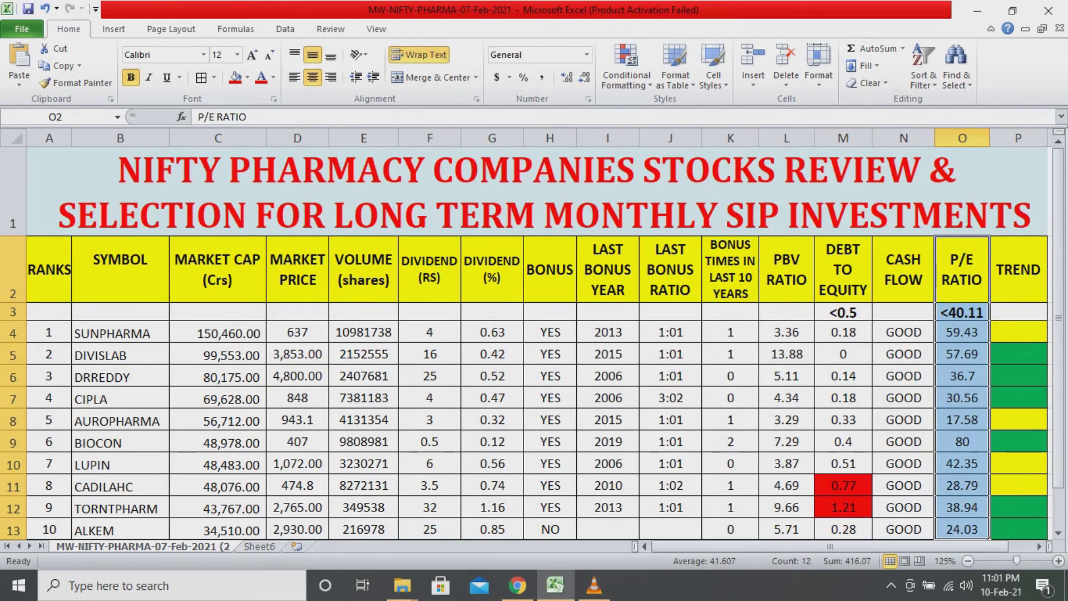
pyautogui.click(962, 332)
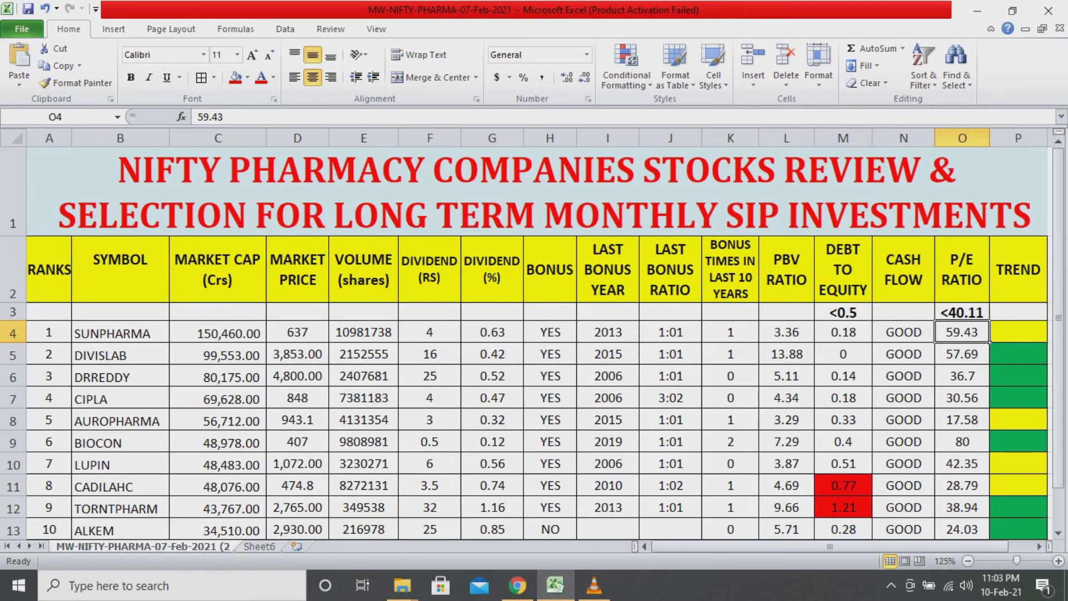
pyautogui.click(962, 312)
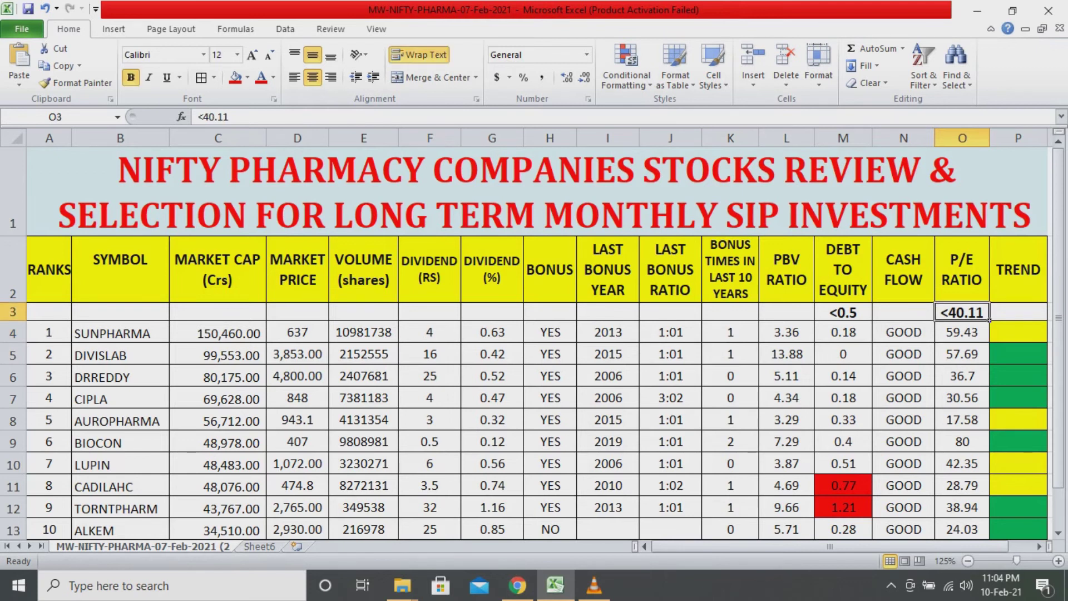
# Review the SUNPHARMA row from its symbol to its P/E ratio together with its Trend colour
pyautogui.click(904, 398)
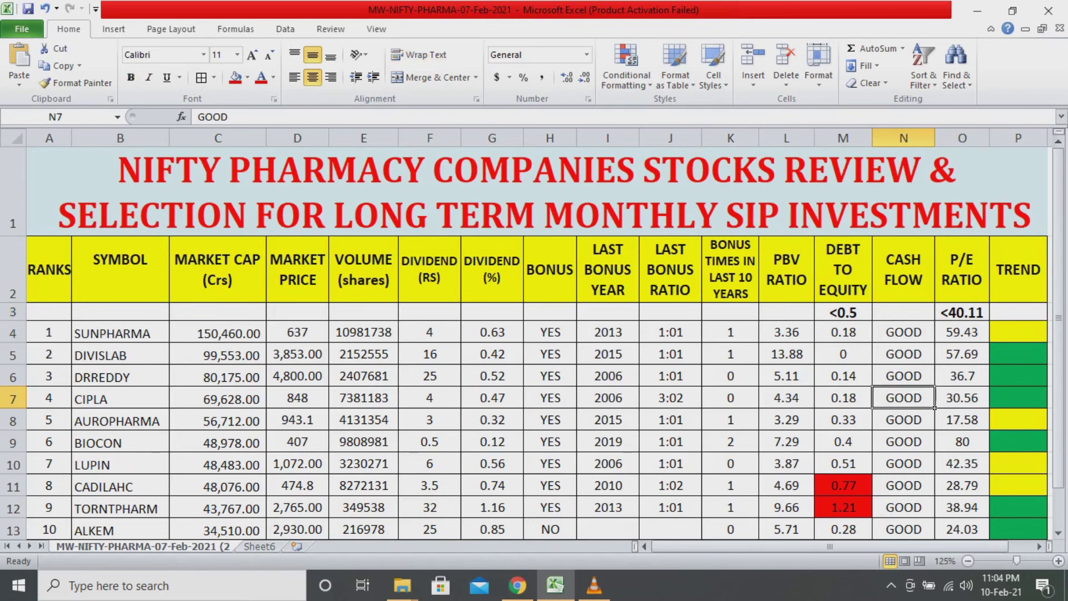
pyautogui.moveTo(120, 333); pyautogui.dragTo(989, 341)
pyautogui.click(1018, 332)
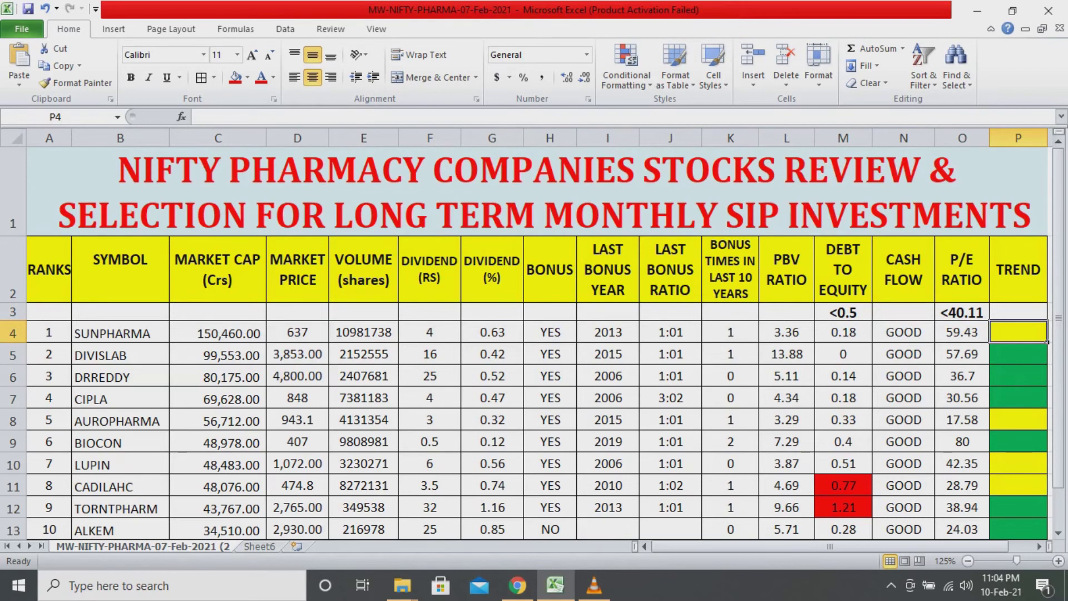
# Fill the DIVISLAB, DRREDDY and CIPLA rows from Ranks to P/E Ratio with light green and make their text bold
pyautogui.moveTo(49, 354); pyautogui.dragTo(963, 399)
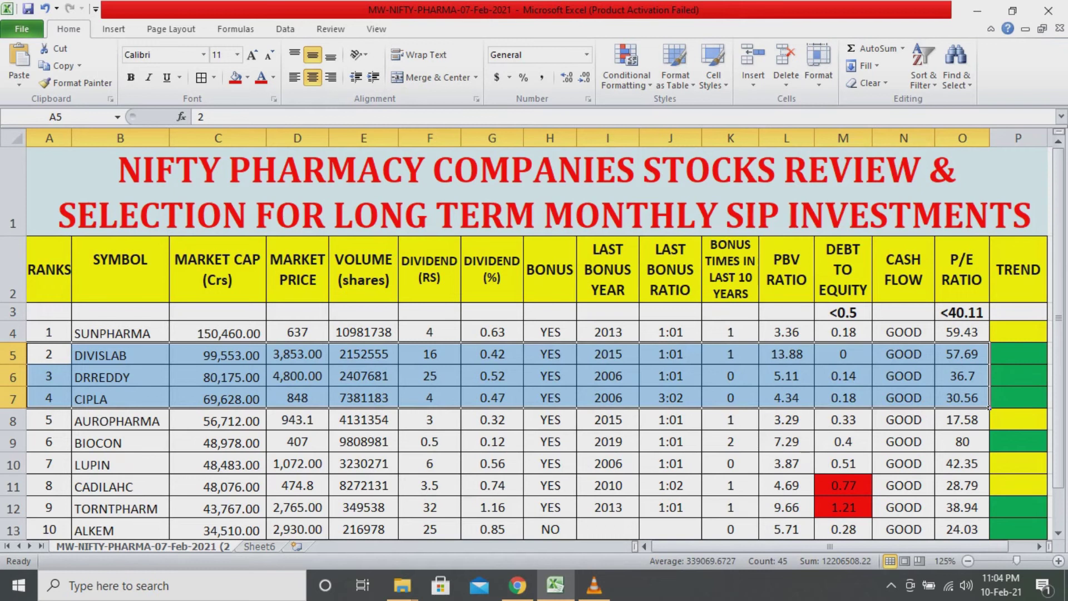
pyautogui.click(248, 77)
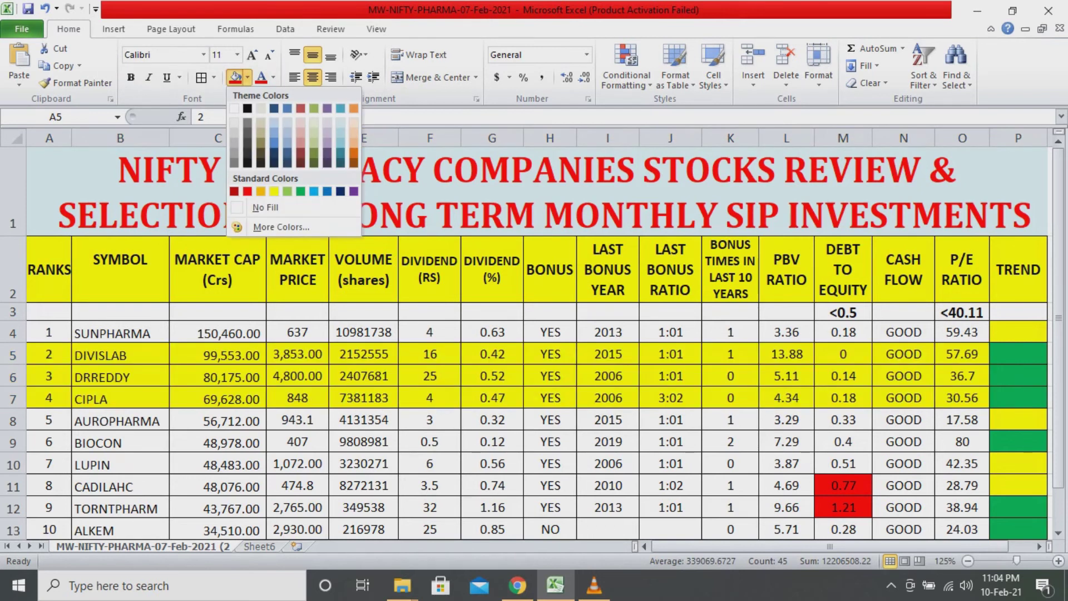
pyautogui.click(287, 191)
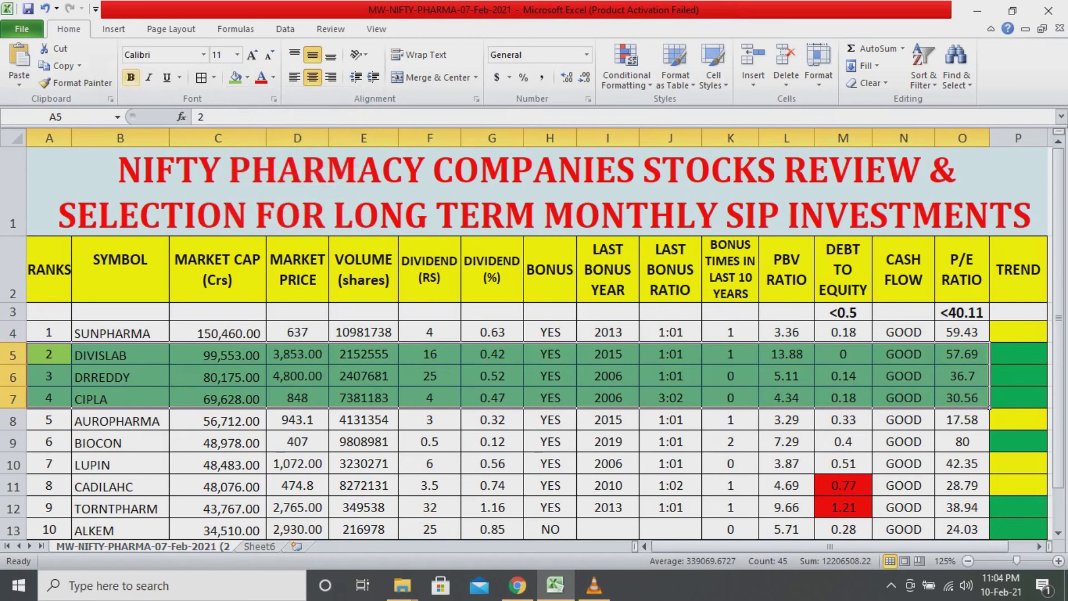
pyautogui.click(131, 77)
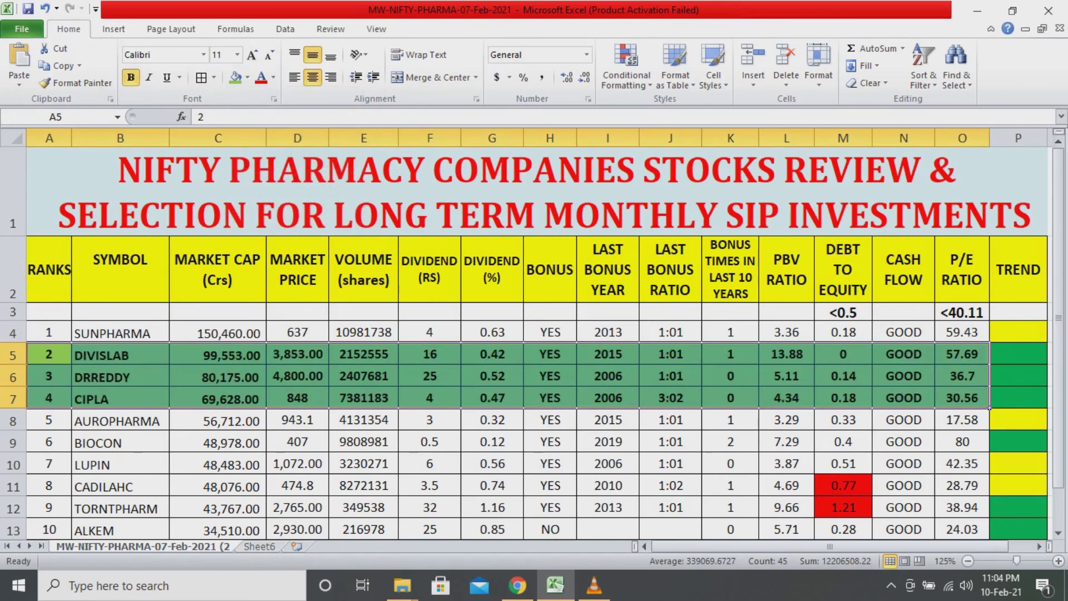
pyautogui.click(119, 398)
# Examine DIVISLAB's Bonus and Last Bonus Year entries and the P/E ratio limit in row 3
pyautogui.click(549, 354)
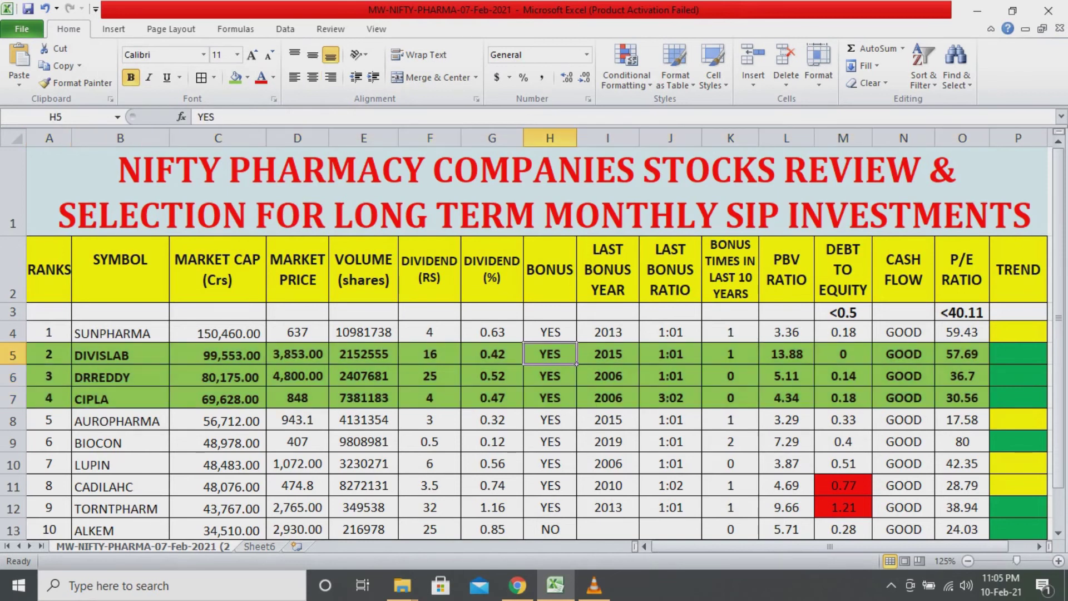
pyautogui.hotkey('shift', 'Down')
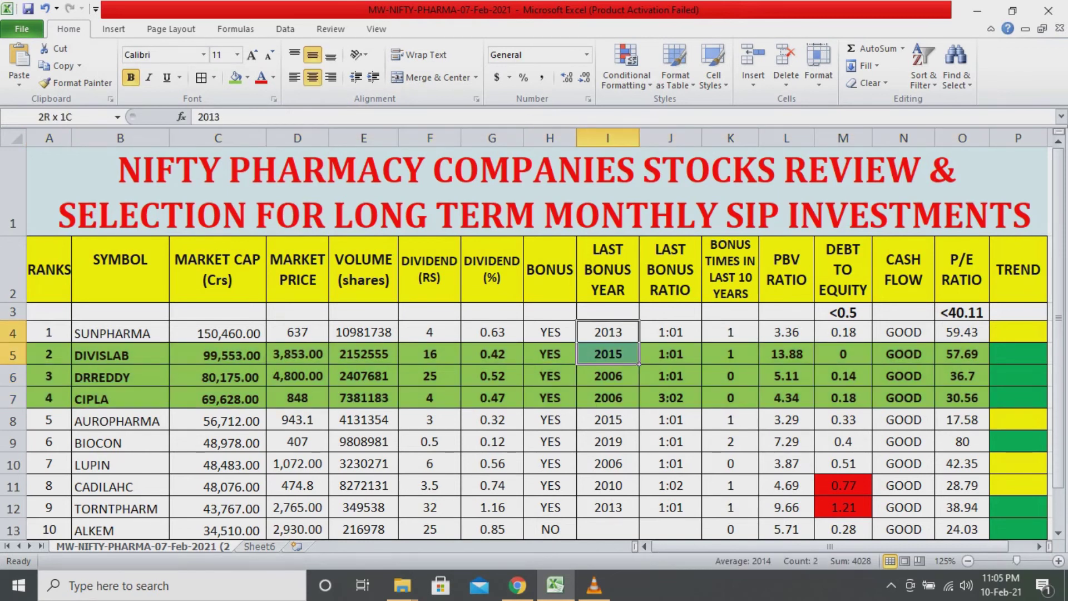
pyautogui.click(550, 354)
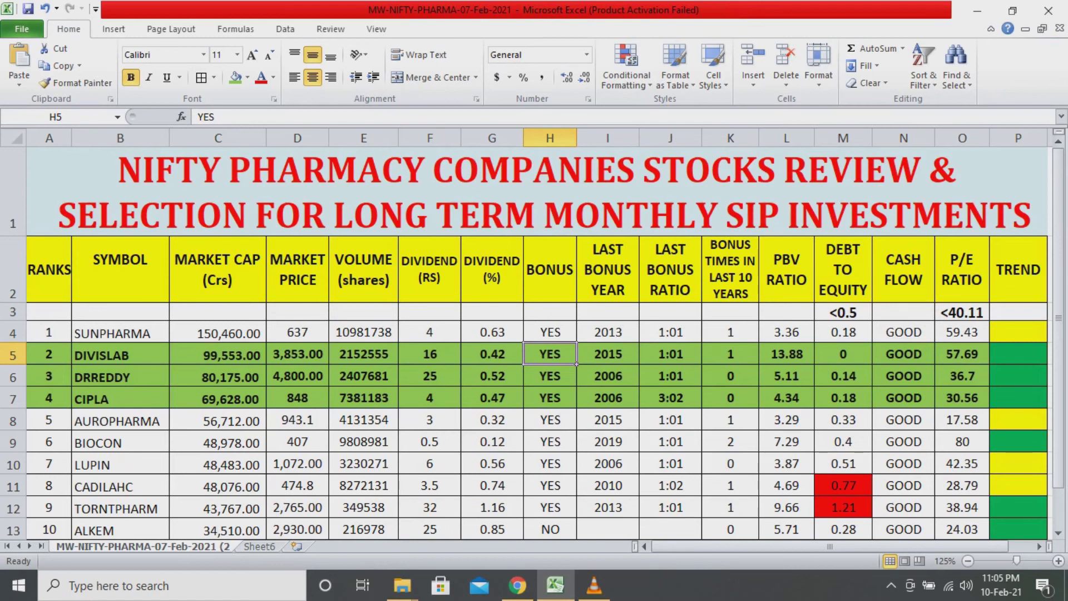
pyautogui.click(608, 353)
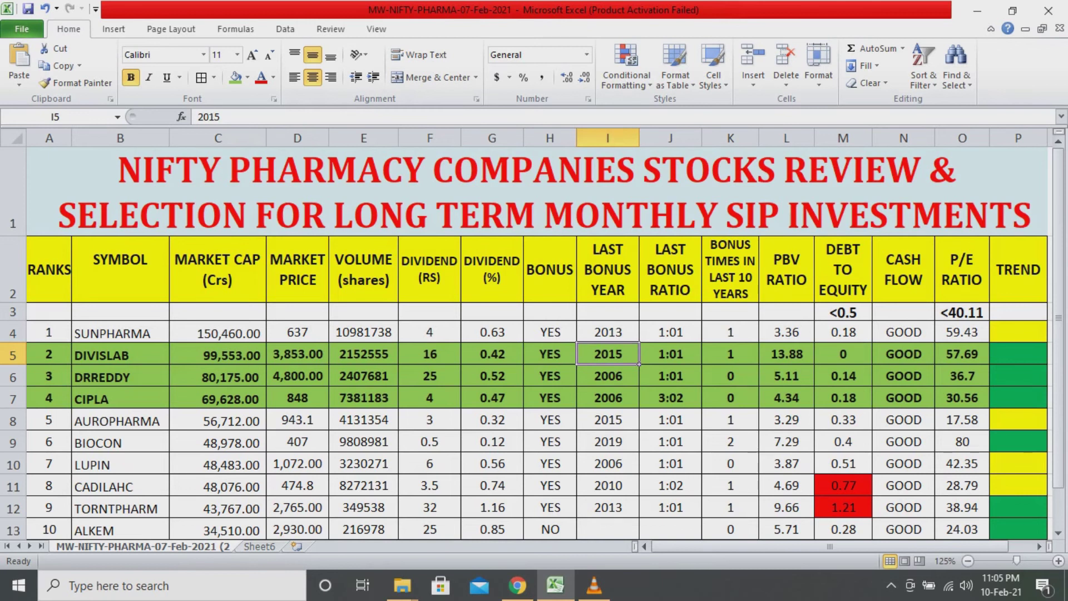
pyautogui.click(962, 313)
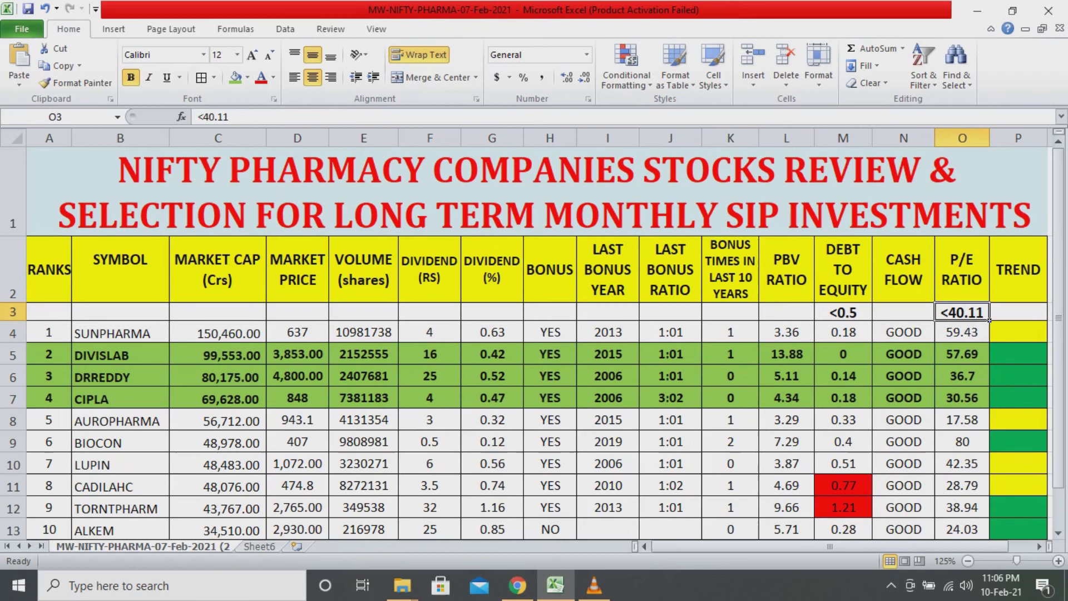
# Fill the BIOCON row from Ranks to P/E Ratio with light green and make its text bold
pyautogui.moveTo(50, 442); pyautogui.dragTo(990, 452)
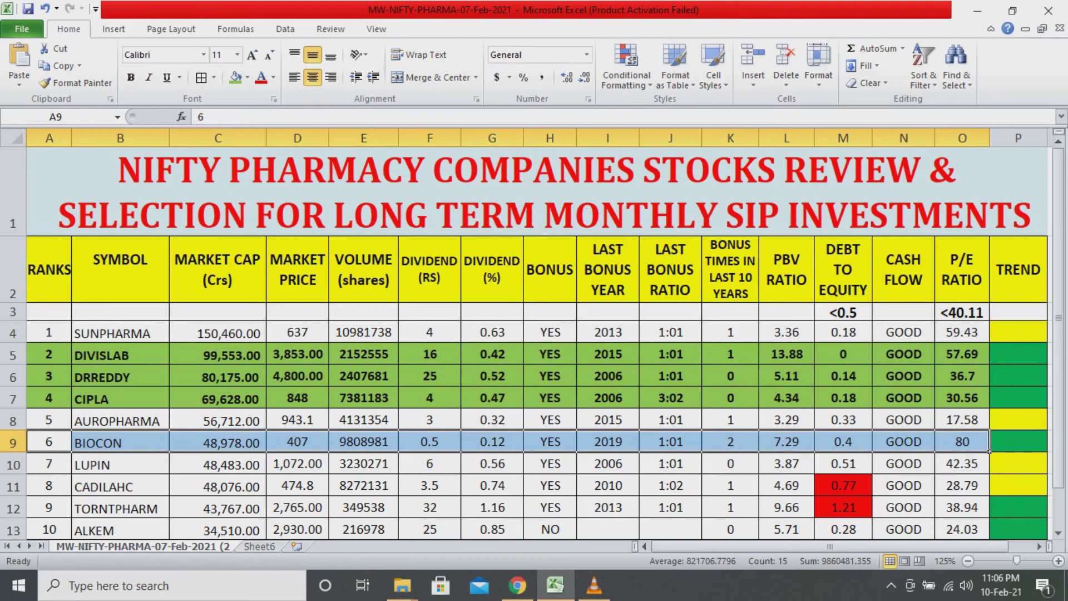
pyautogui.click(236, 77)
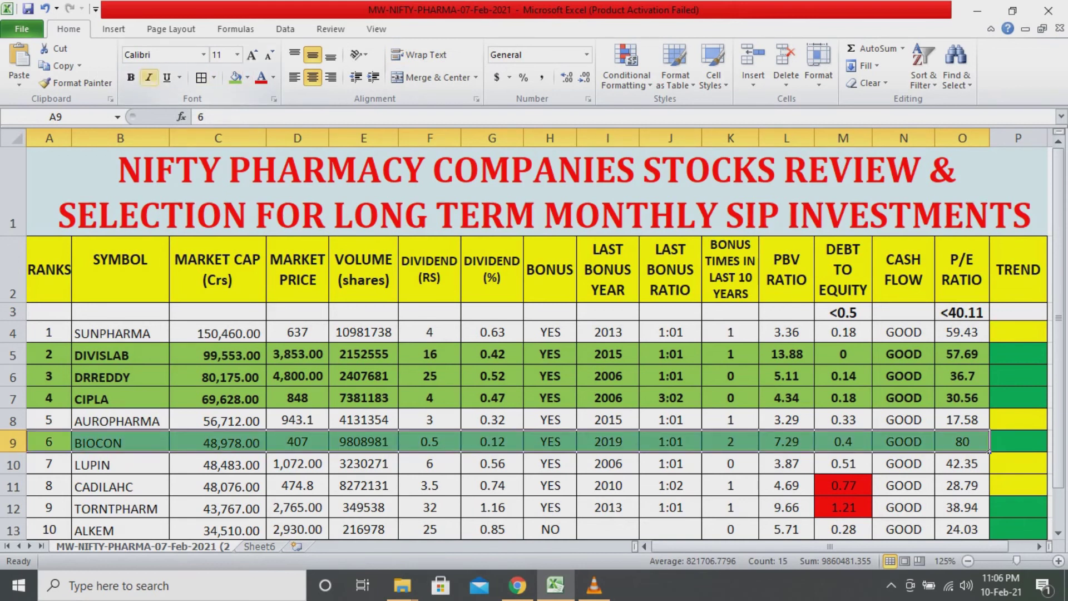
pyautogui.click(131, 77)
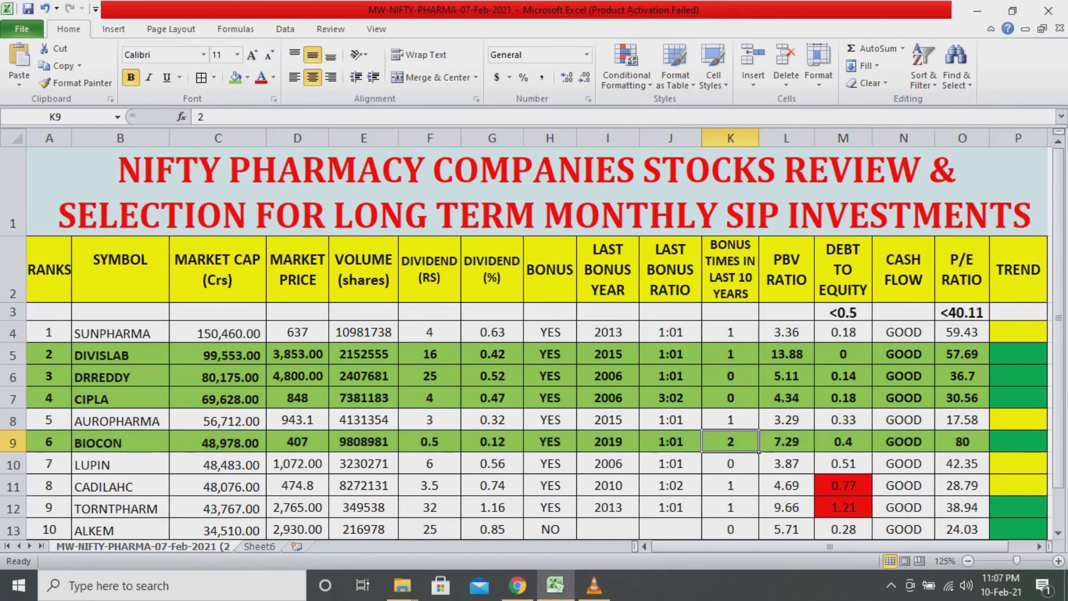
# Examine BIOCON's last bonus year, CADILAHC's number of bonuses in ten years, and LUPIN's volume
pyautogui.click(608, 441)
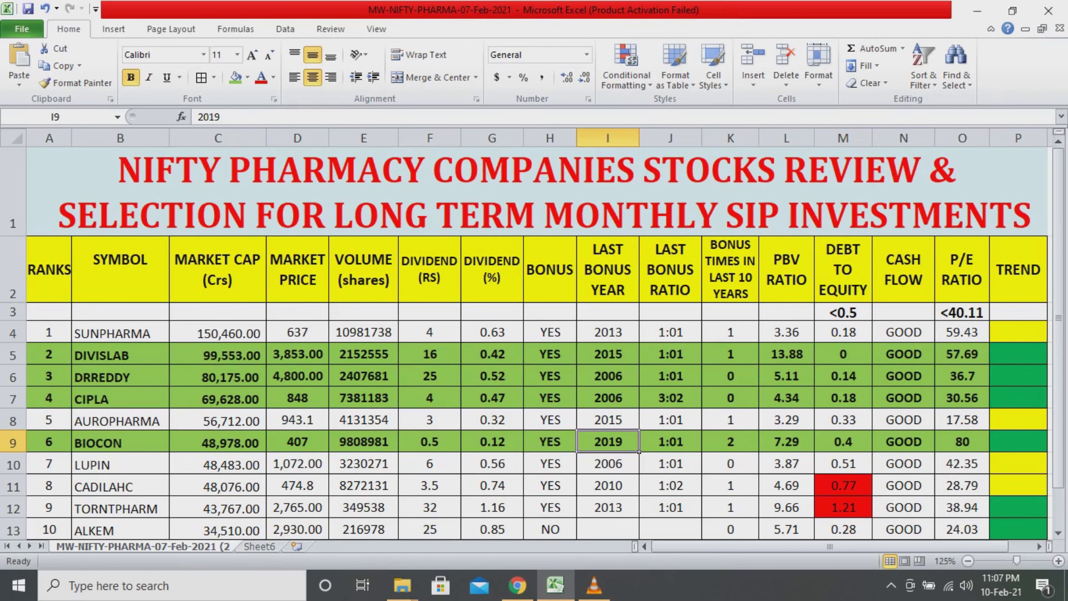
pyautogui.click(730, 486)
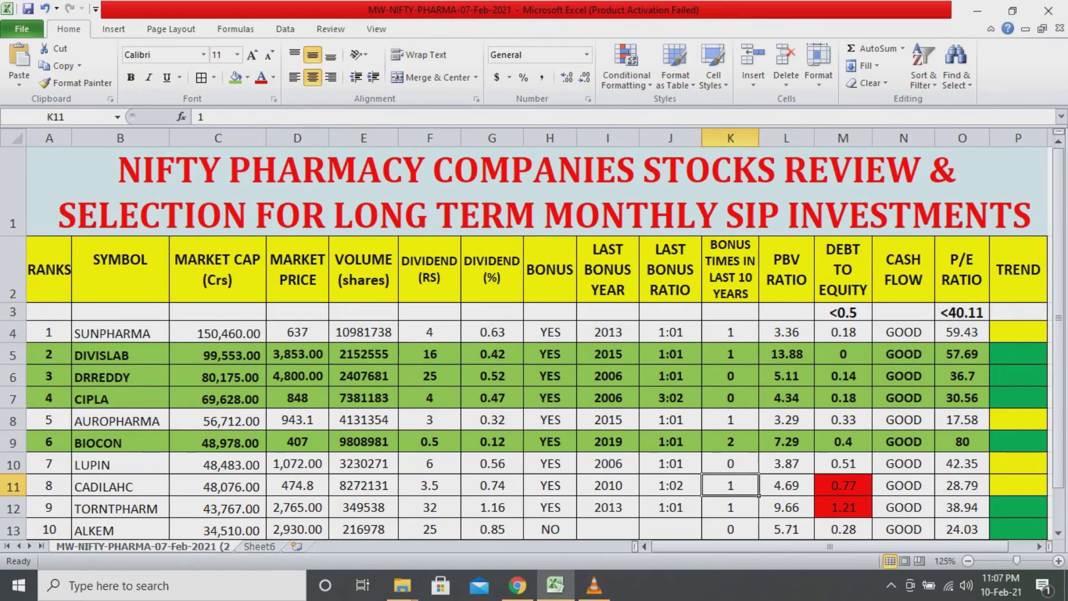
pyautogui.click(364, 464)
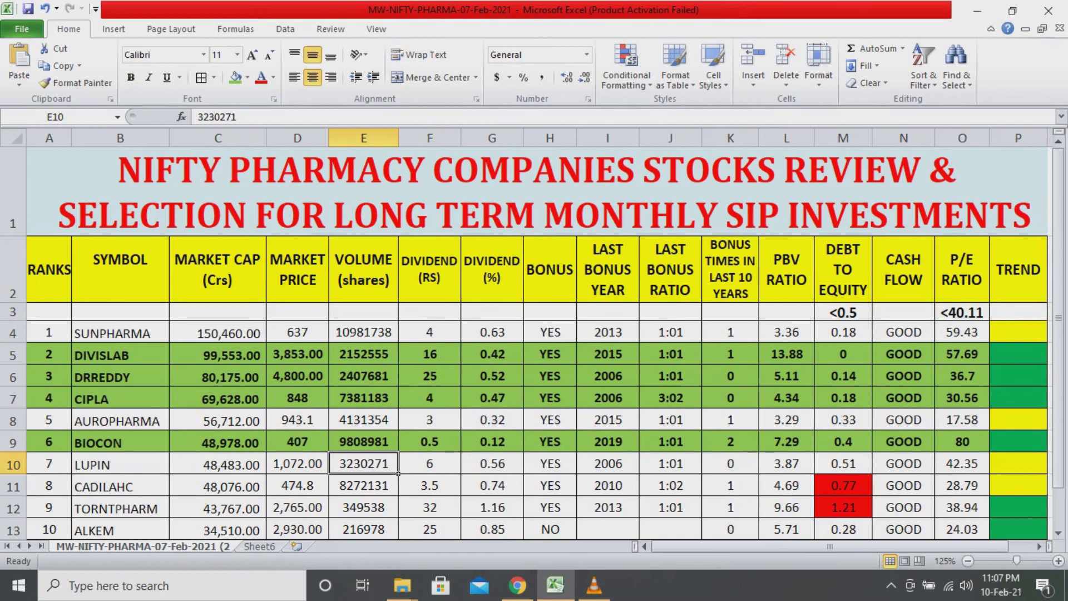
# Highlight all company symbols from SUNPHARMA to ALKEM for review, and single out SUNPHARMA's last bonus year
pyautogui.moveTo(119, 333); pyautogui.dragTo(120, 529)
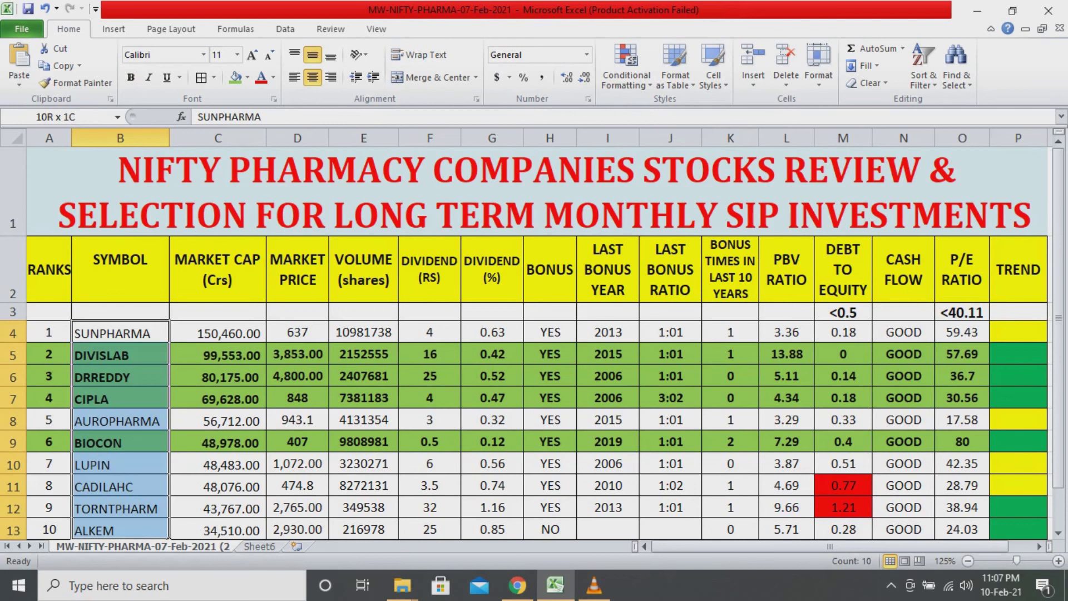
pyautogui.click(262, 468)
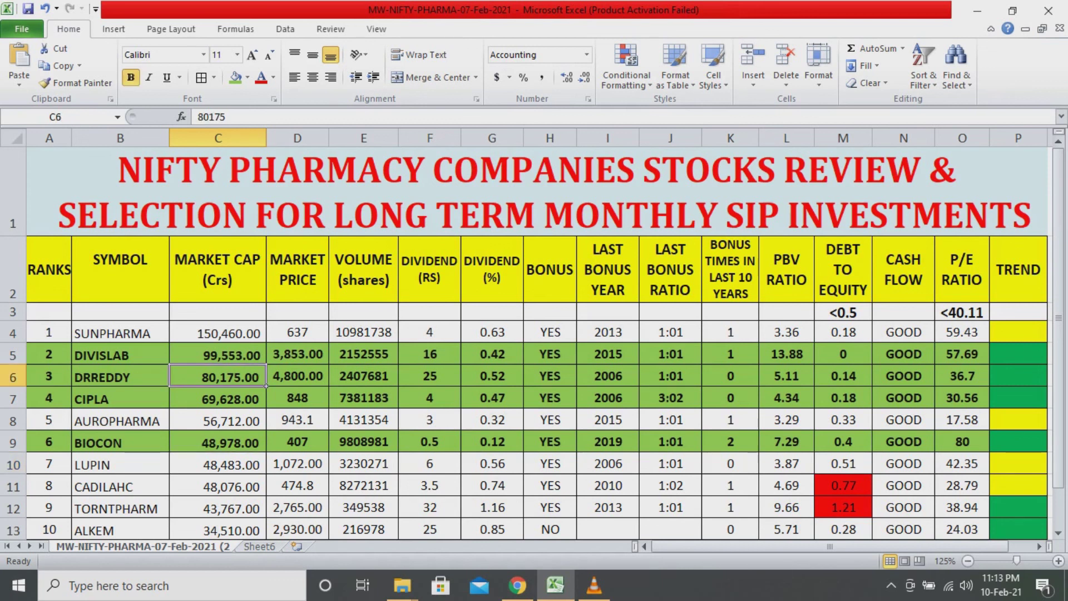
pyautogui.click(608, 332)
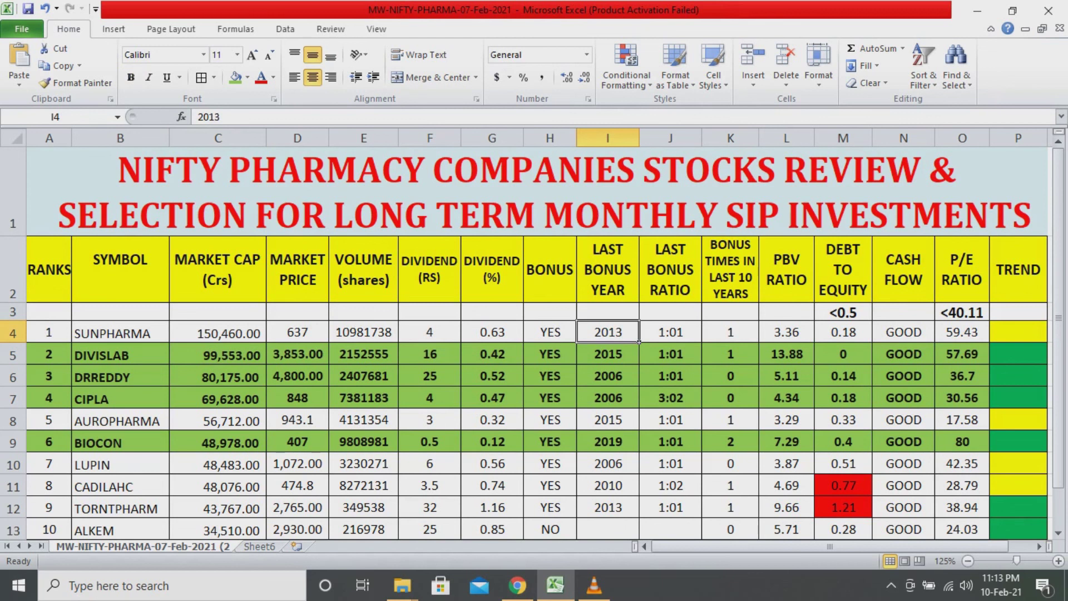